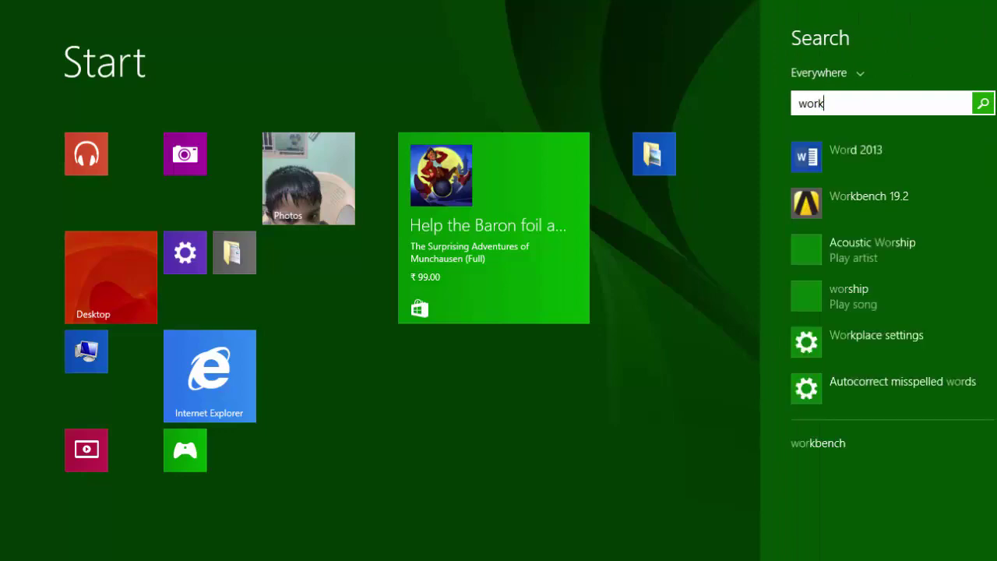
# Step: Launch Workbench 19.2 and add a Static Structural analysis system to the project schematic
pyautogui.press('Return')
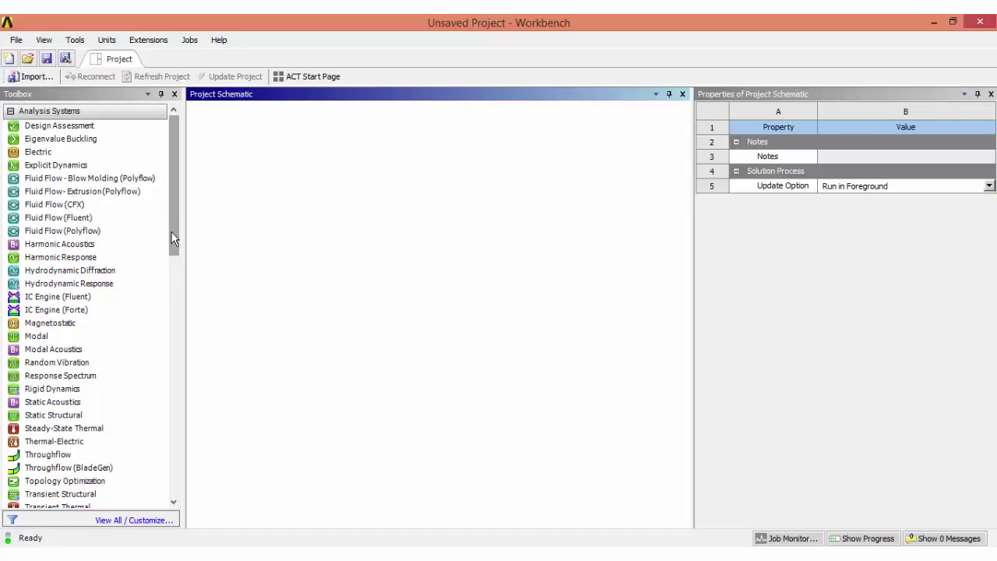
pyautogui.scroll(-4, 169, 247)
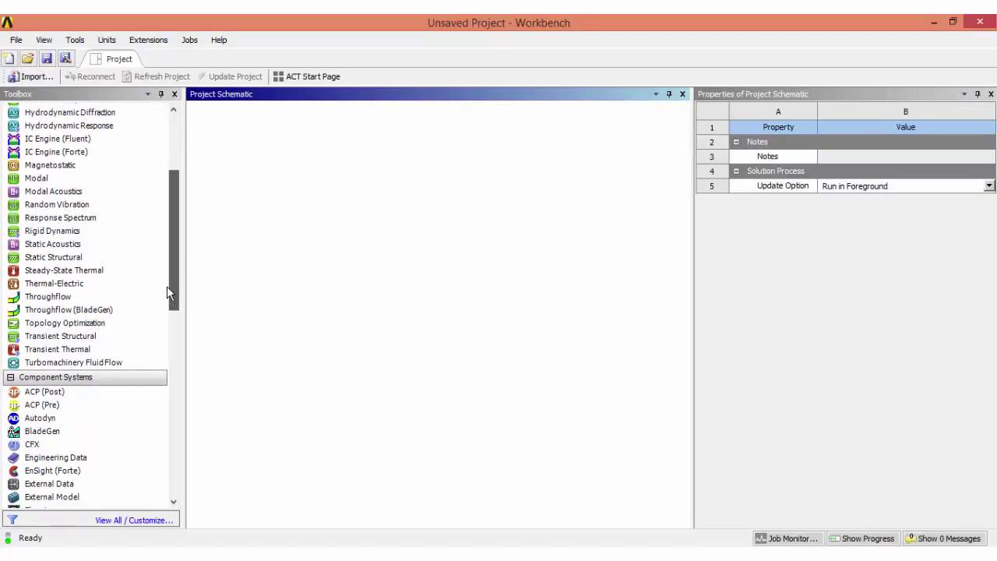
pyautogui.doubleClick(53, 257)
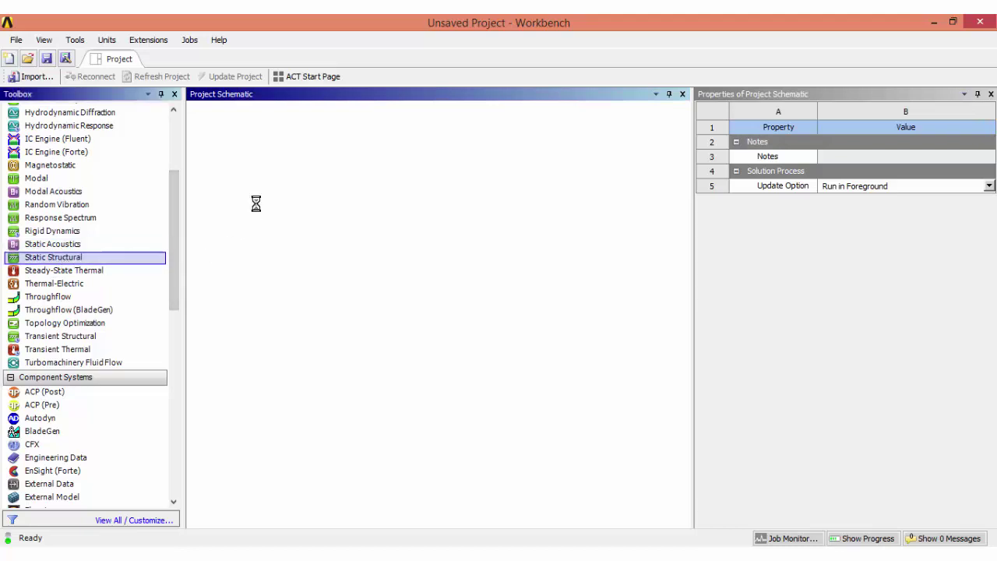
pyautogui.moveTo(256, 204); pyautogui.dragTo(264, 178)
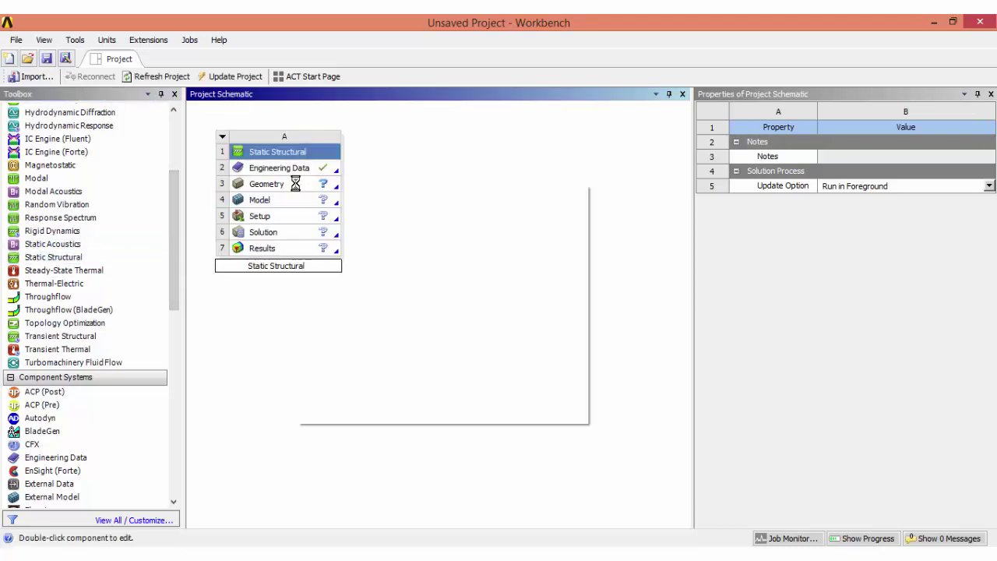
# Step: Create a new DesignModeler geometry for the Static Structural system and start sketching on XYPlane, viewed face-on
pyautogui.rightClick(296, 183)
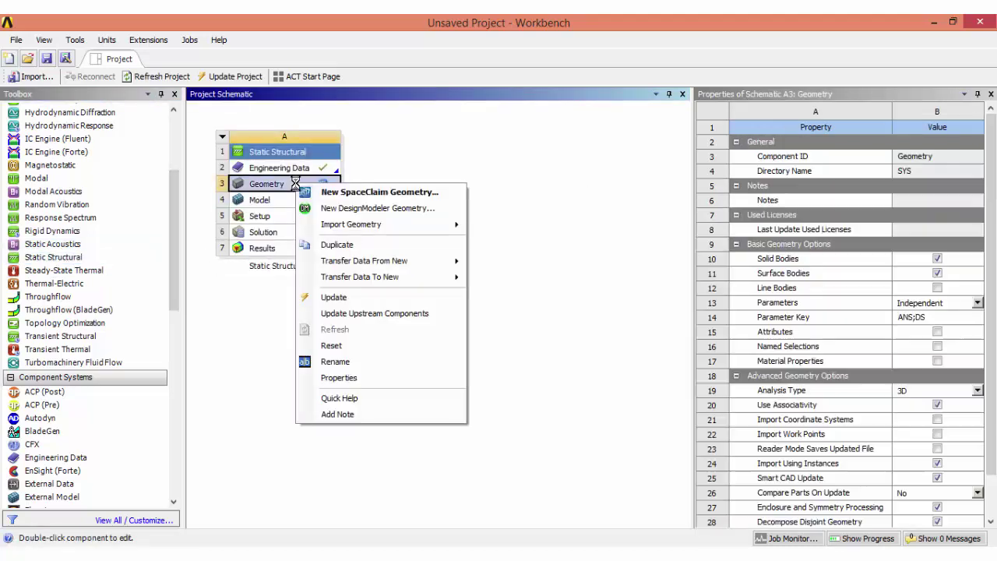
pyautogui.click(328, 208)
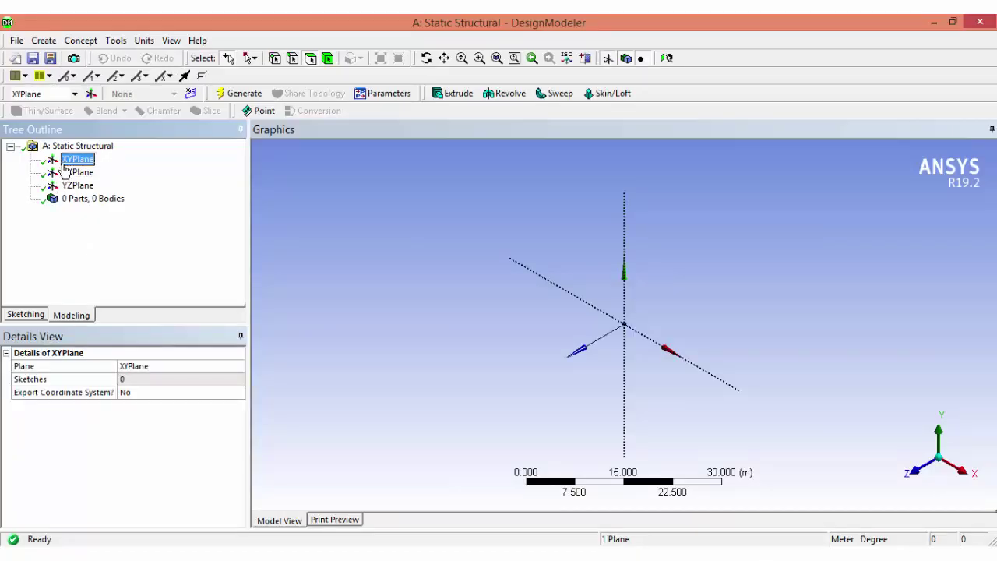
pyautogui.click(23, 315)
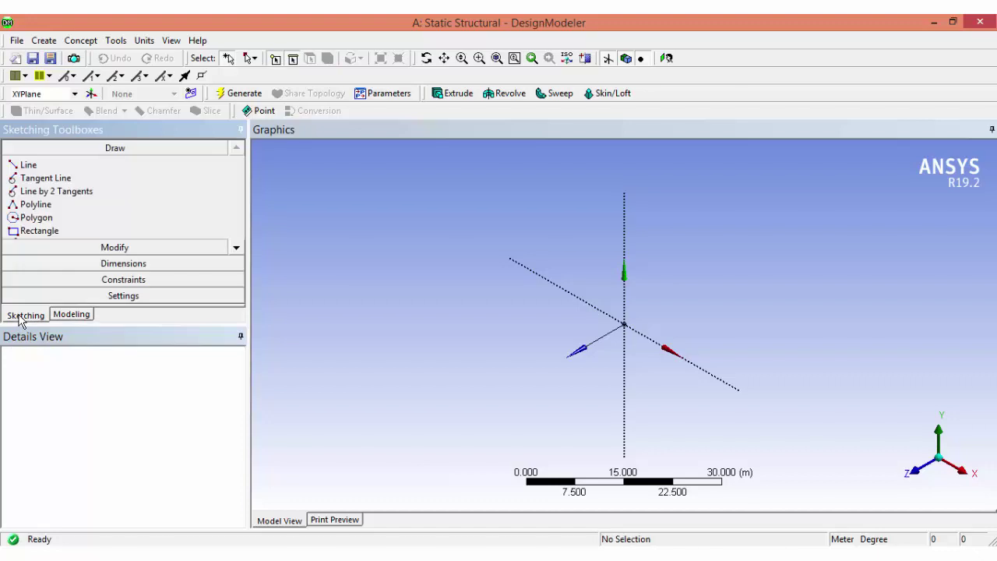
pyautogui.click(920, 470)
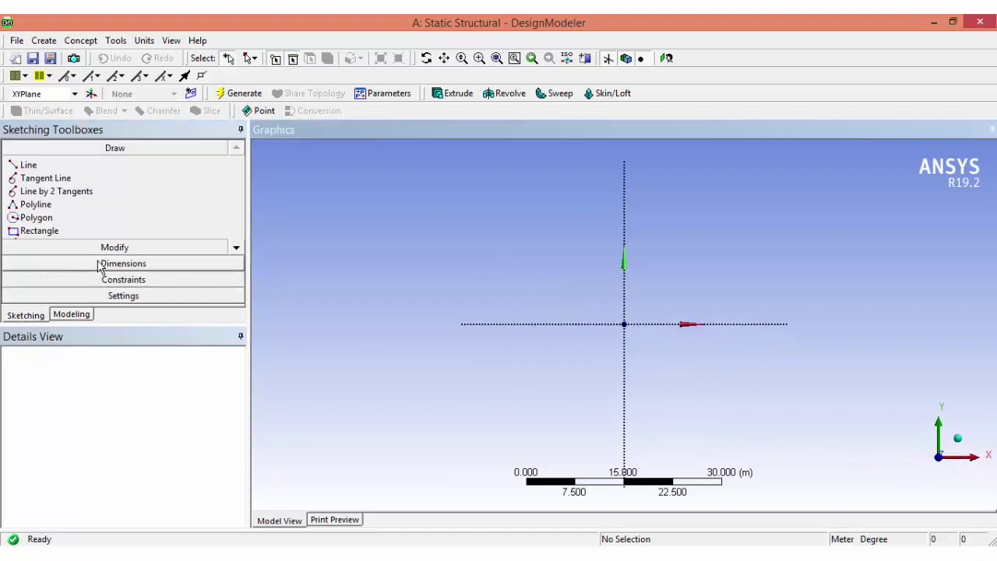
# Step: Set the length unit to millimetres and sketch a rectangle about 50 by 47 mm with one corner at the origin
pyautogui.click(145, 41)
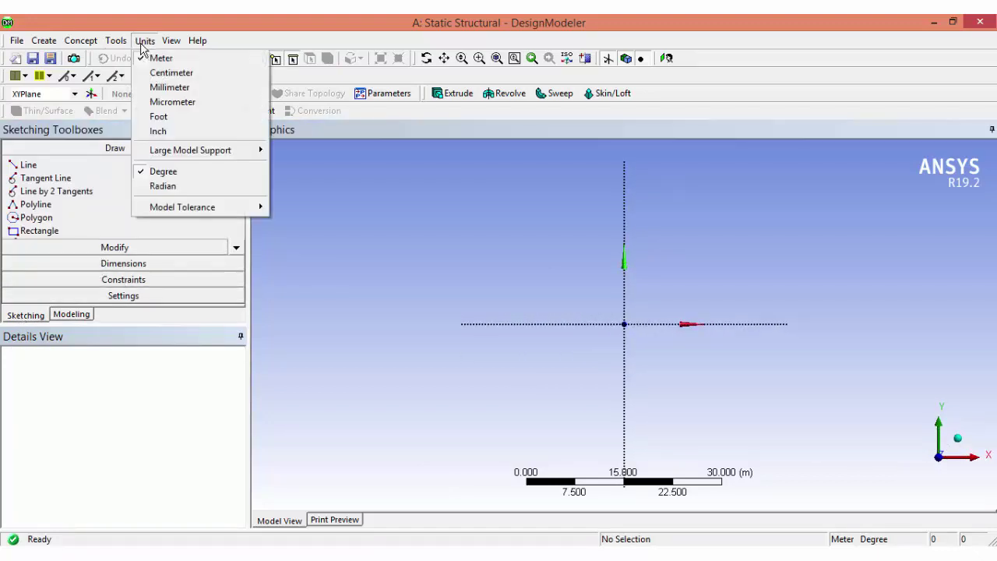
pyautogui.click(171, 88)
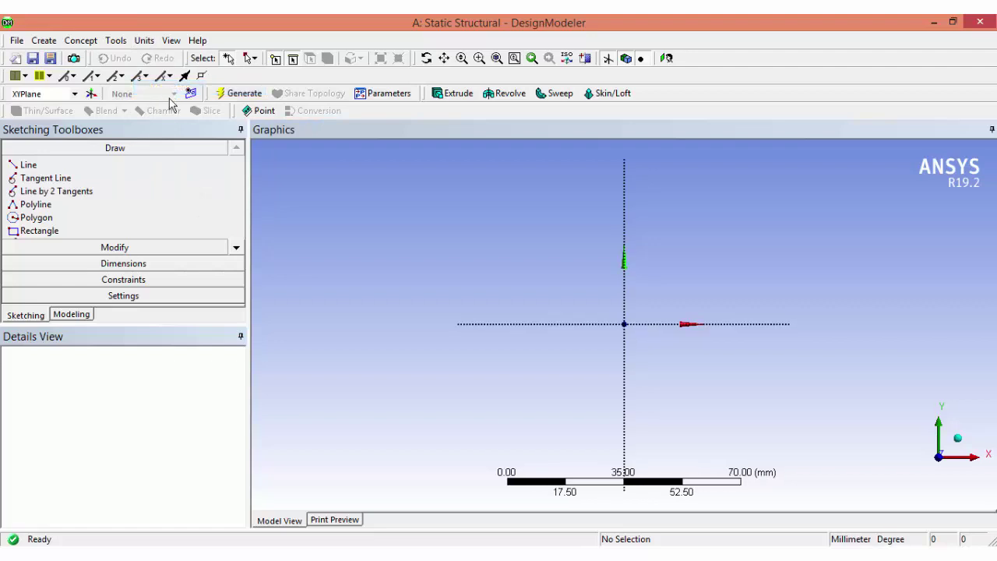
pyautogui.click(48, 230)
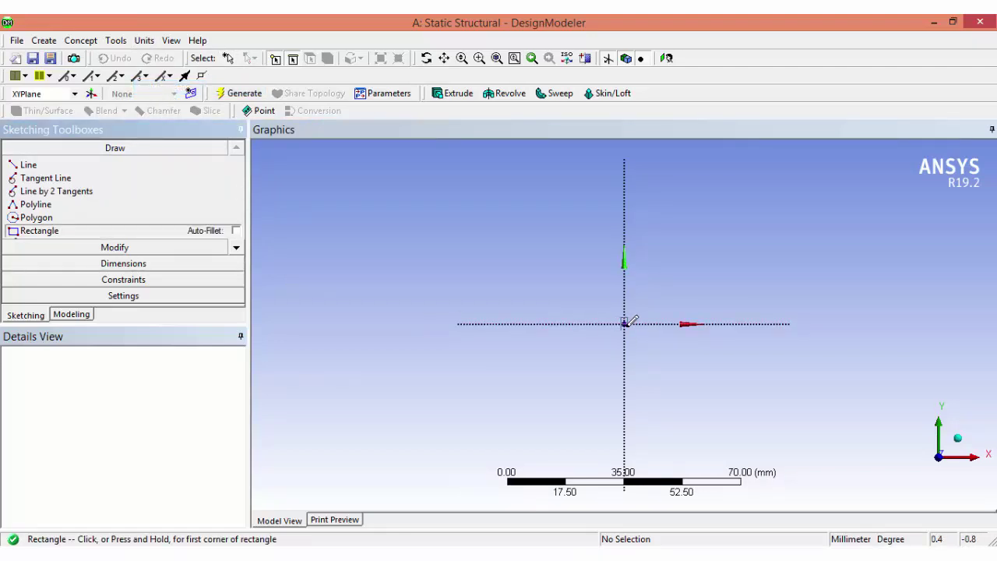
pyautogui.click(624, 323)
pyautogui.click(791, 167)
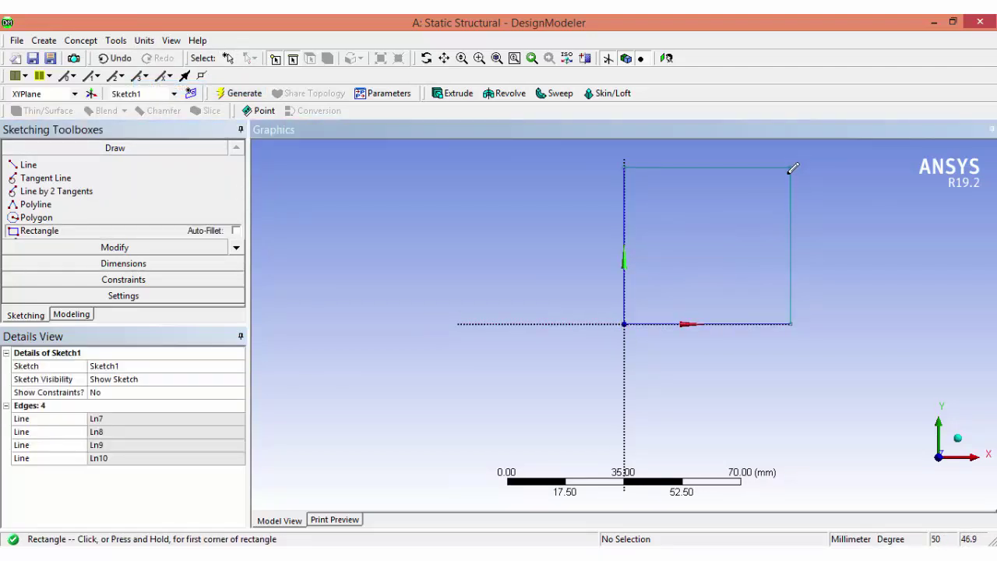
# Step: Dimension the rectangle's bottom edge and set its length to 100 mm
pyautogui.click(123, 263)
pyautogui.click(715, 330)
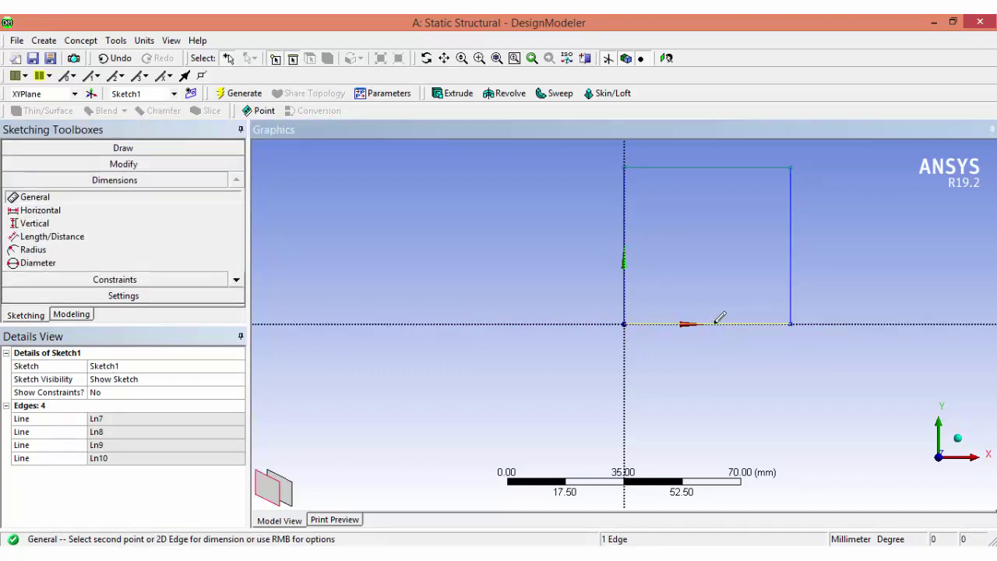
pyautogui.click(711, 360)
pyautogui.click(121, 419)
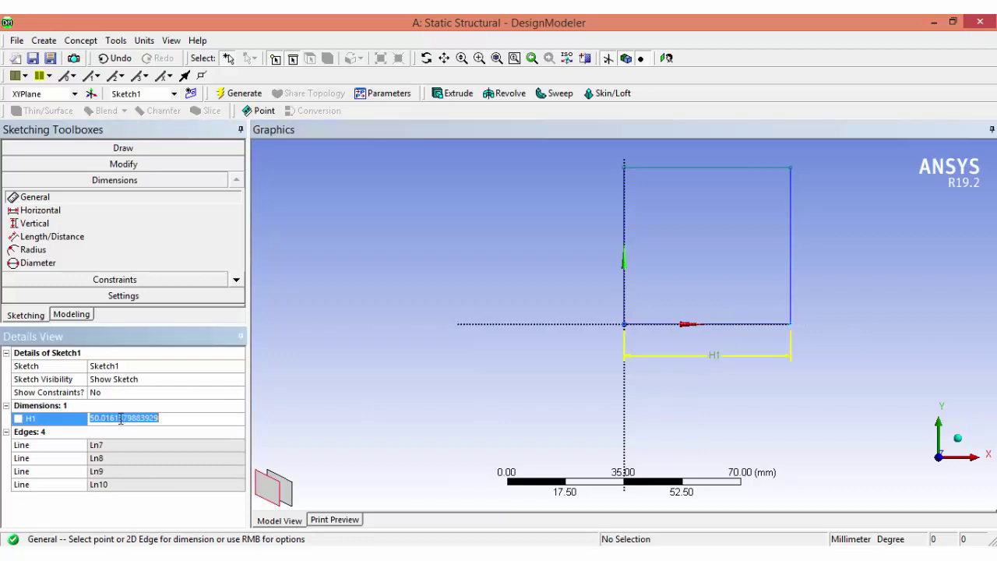
pyautogui.write('100')
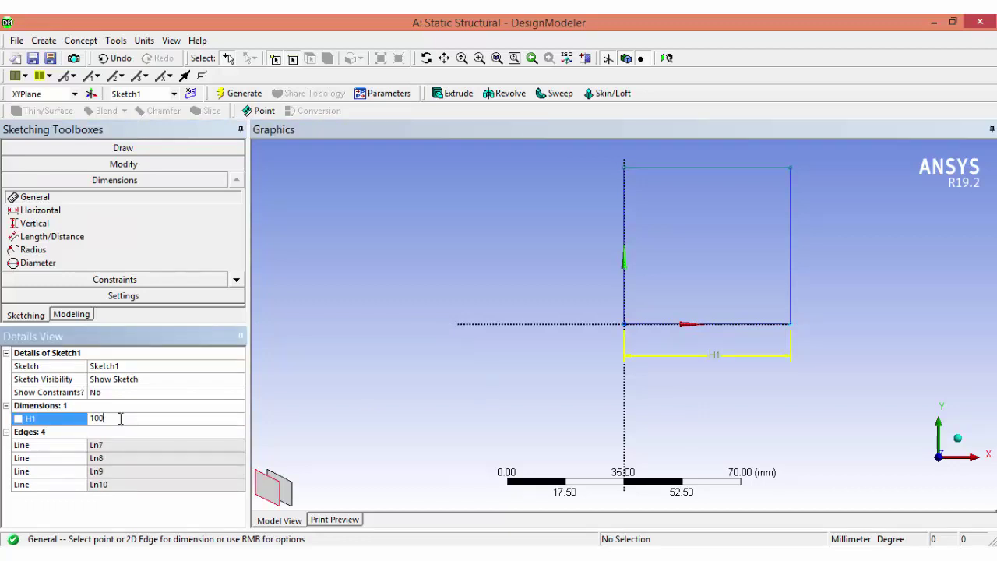
pyautogui.press('Return')
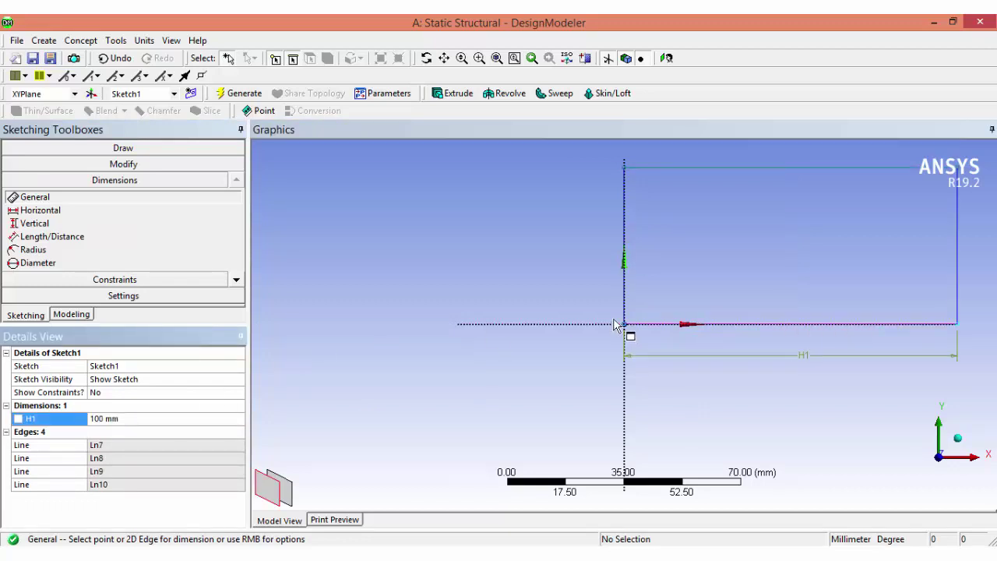
# Step: Apply an Equal Length constraint between the rectangle's bottom and left edges to make it square
pyautogui.click(116, 282)
pyautogui.click(236, 296)
pyautogui.click(237, 296)
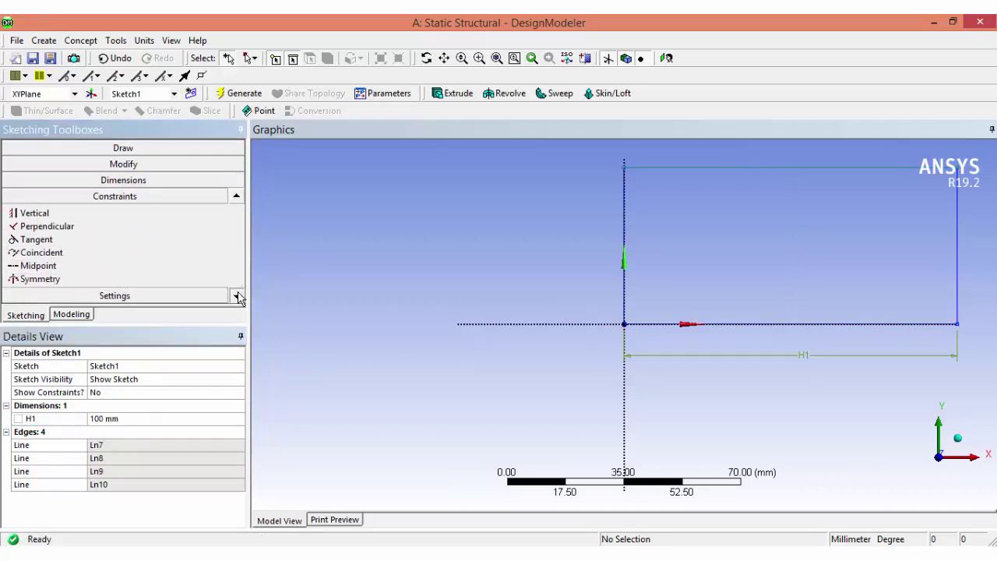
pyautogui.click(236, 296)
pyautogui.click(237, 296)
pyautogui.click(236, 296)
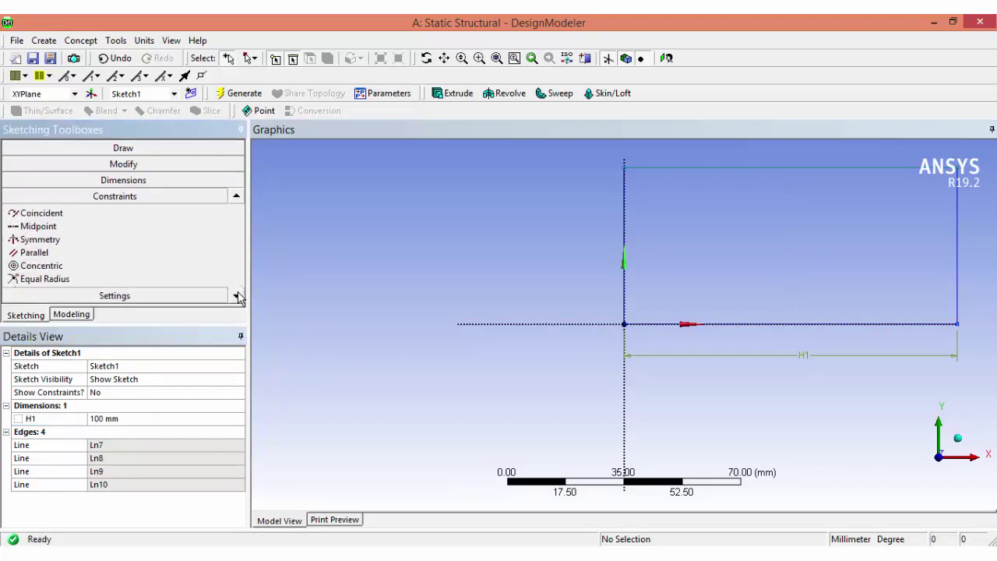
pyautogui.click(236, 296)
pyautogui.click(112, 282)
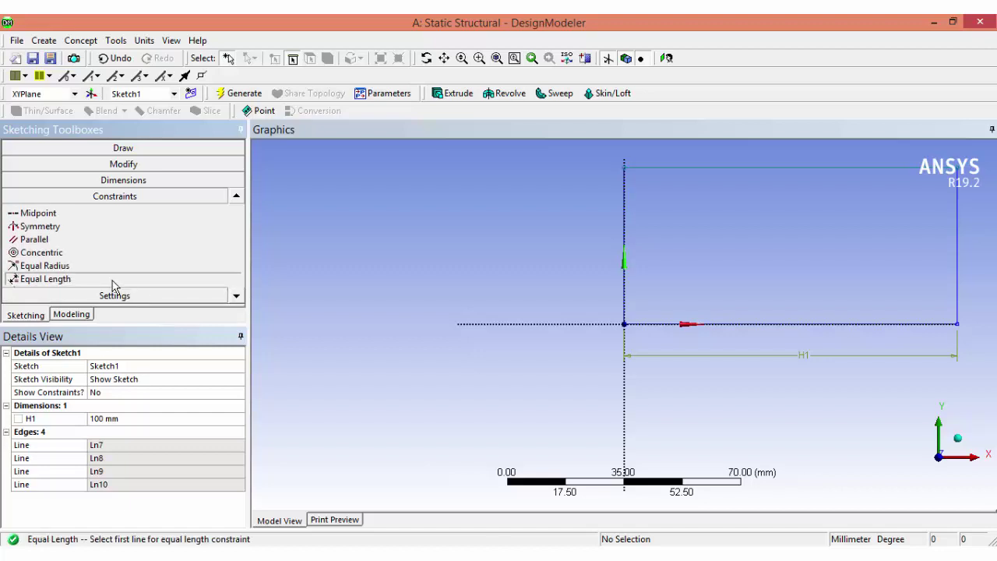
pyautogui.click(712, 325)
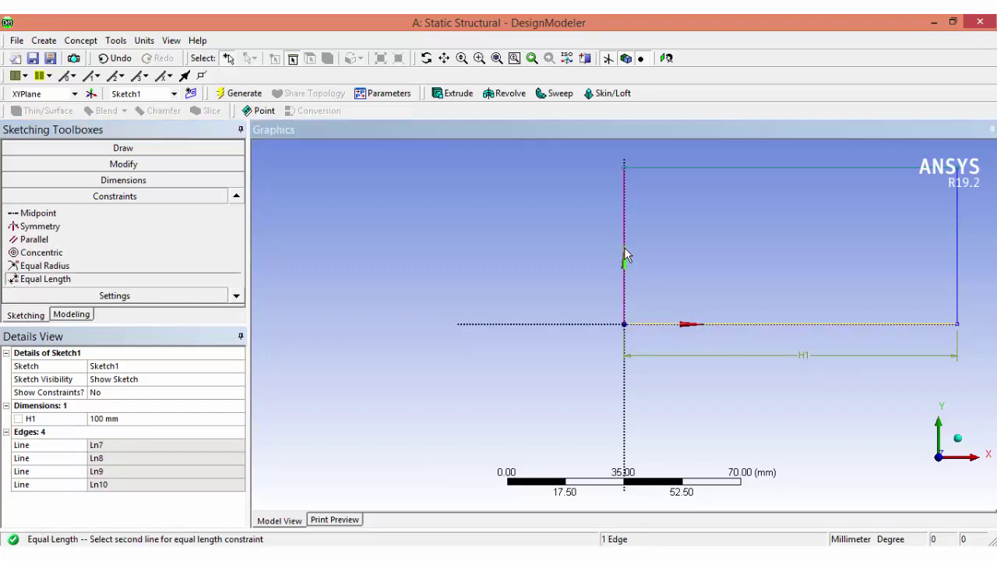
pyautogui.click(625, 249)
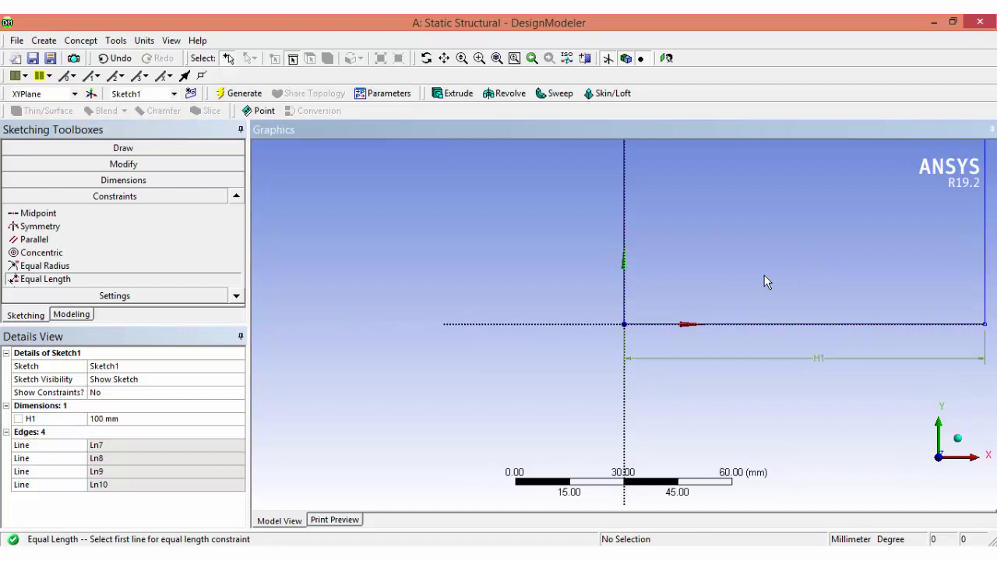
pyautogui.click(496, 61)
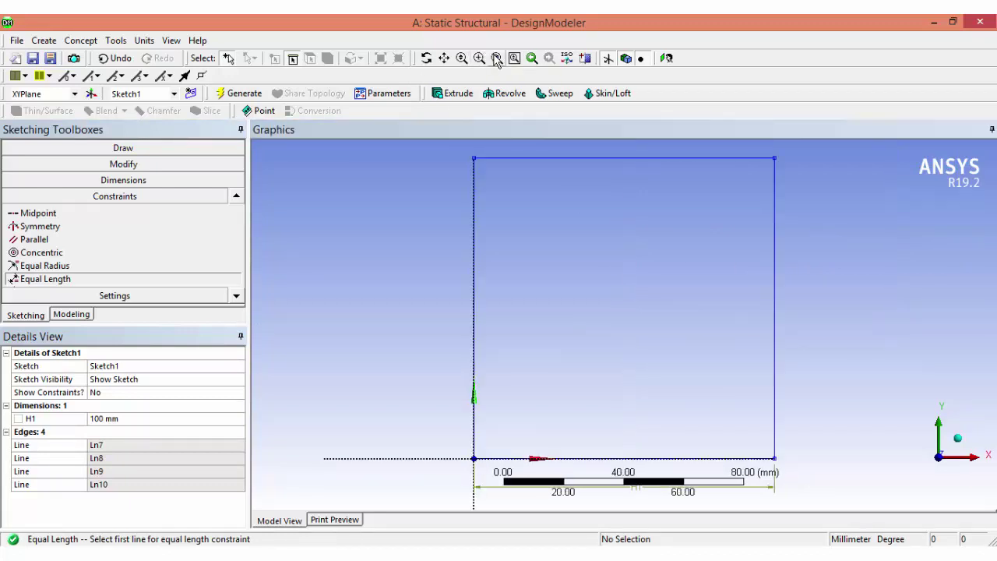
# Step: Sketch a circle about 25 mm in diameter near the centre of the square
pyautogui.click(118, 151)
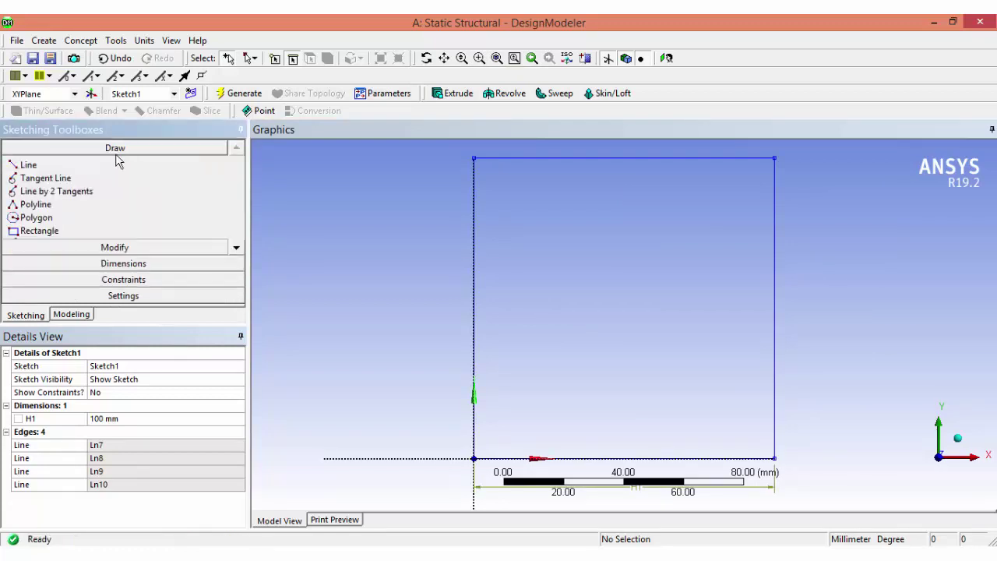
pyautogui.click(236, 247)
pyautogui.click(240, 244)
pyautogui.click(241, 244)
pyautogui.click(31, 217)
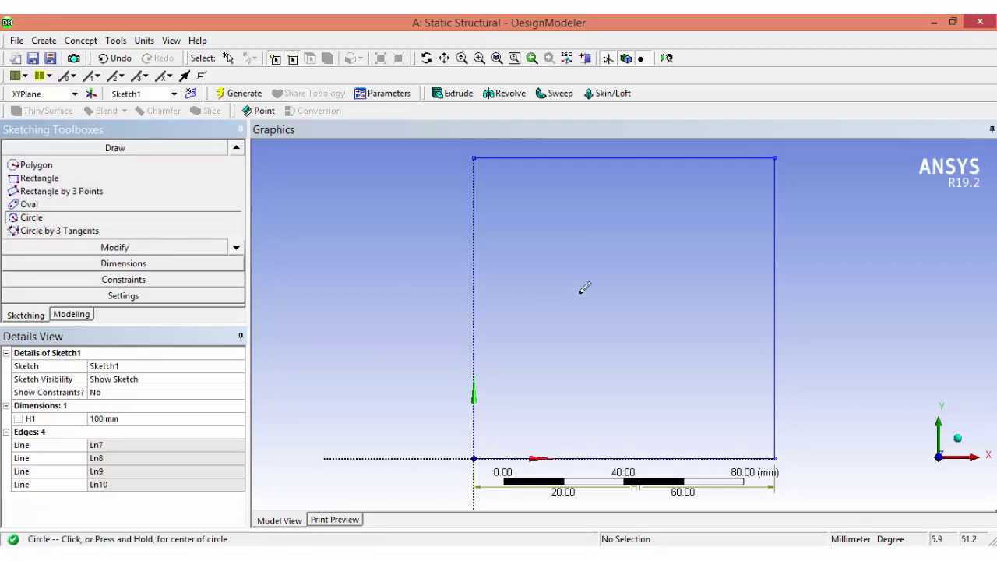
pyautogui.click(638, 299)
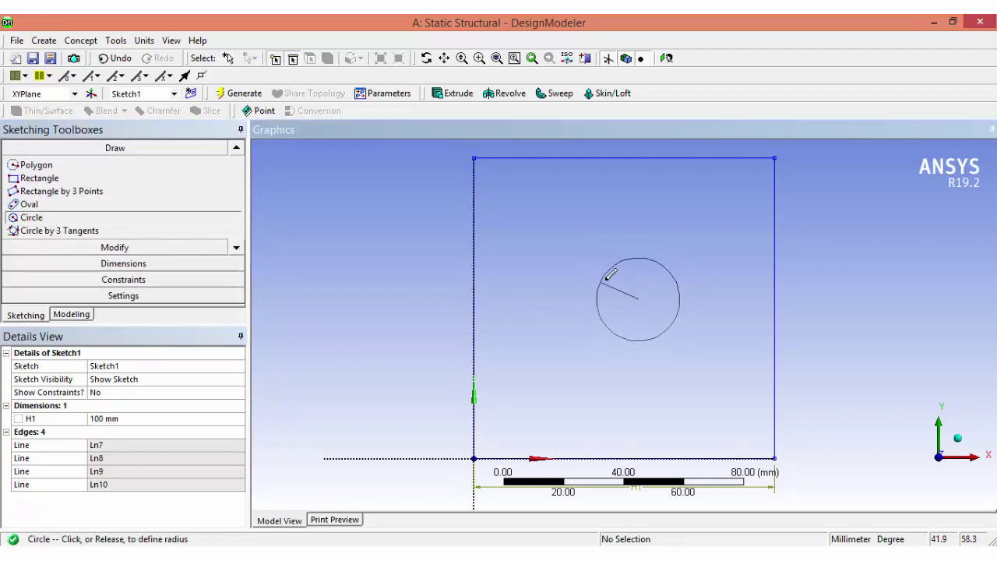
pyautogui.click(605, 281)
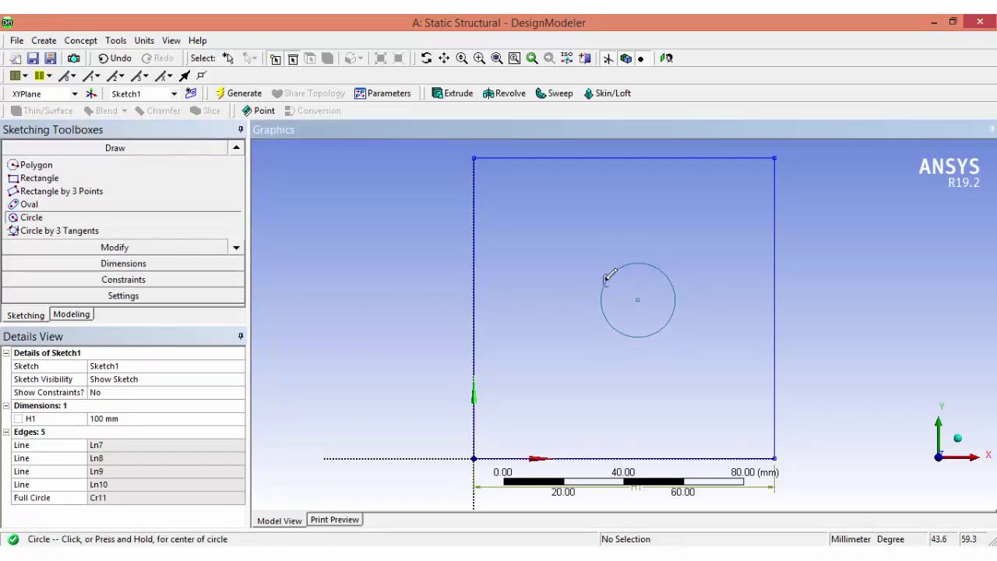
# Step: Dimension the circle's diameter and set it to 10 mm
pyautogui.click(122, 264)
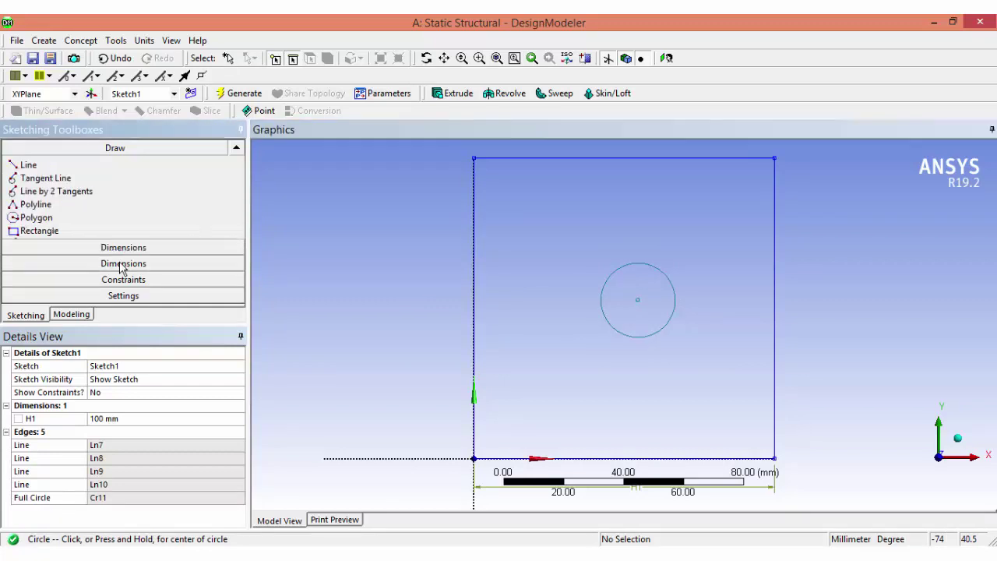
pyautogui.click(621, 266)
pyautogui.click(577, 256)
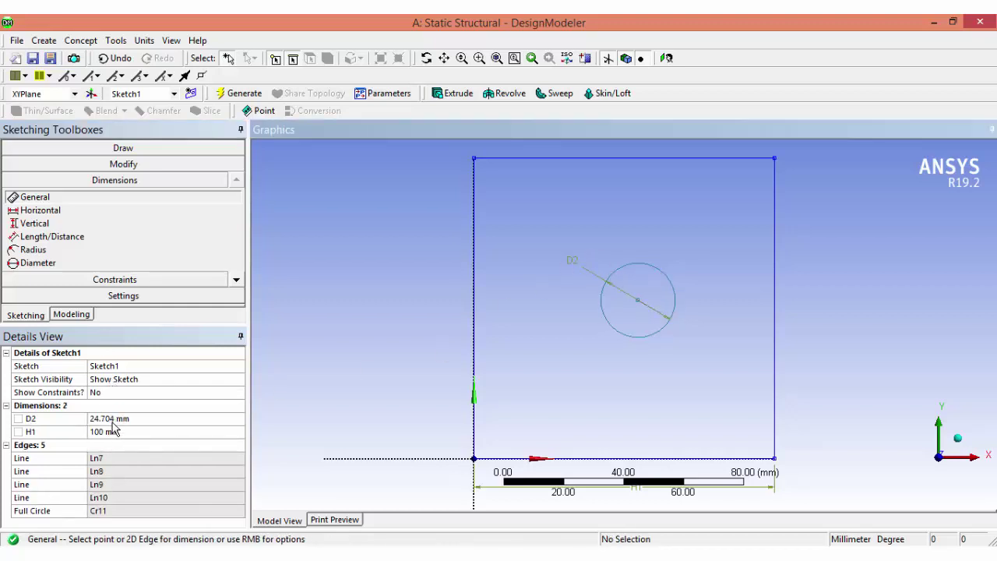
pyautogui.click(115, 419)
pyautogui.write('10')
pyautogui.press('Return')
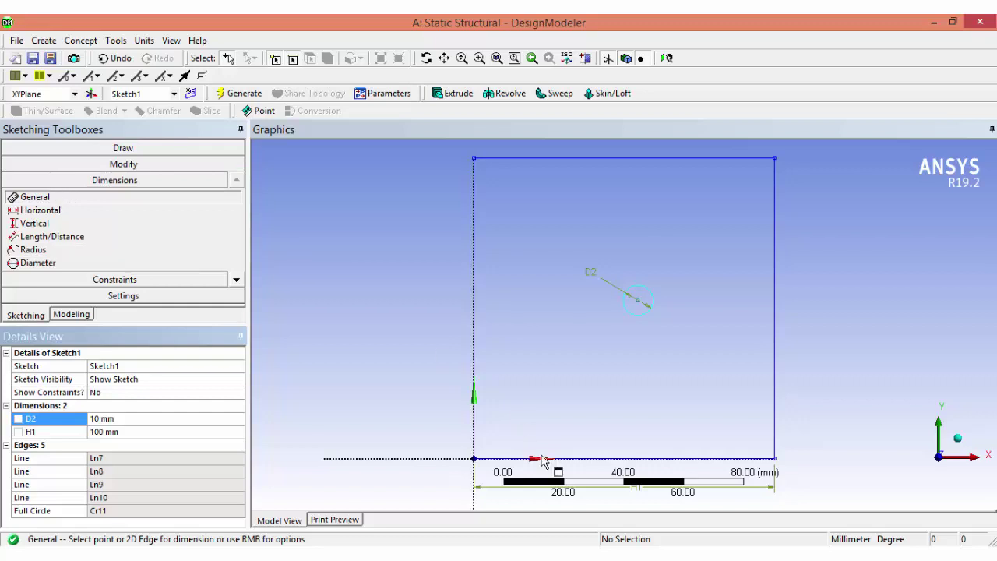
# Step: Dimension the distance from the circle's centre to the square's bottom edge and set it to 50 mm
pyautogui.click(638, 302)
pyautogui.click(664, 461)
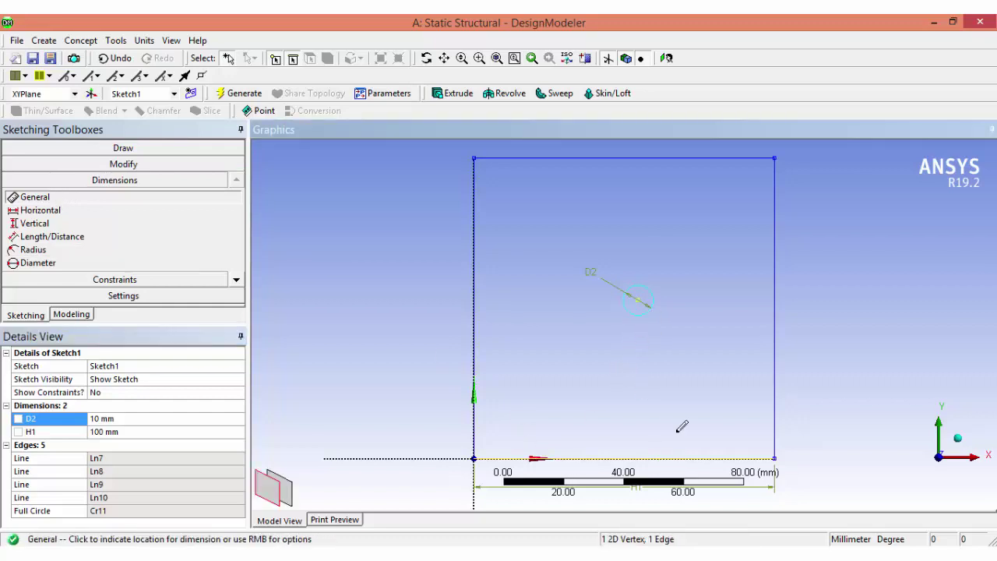
pyautogui.click(841, 374)
pyautogui.click(109, 445)
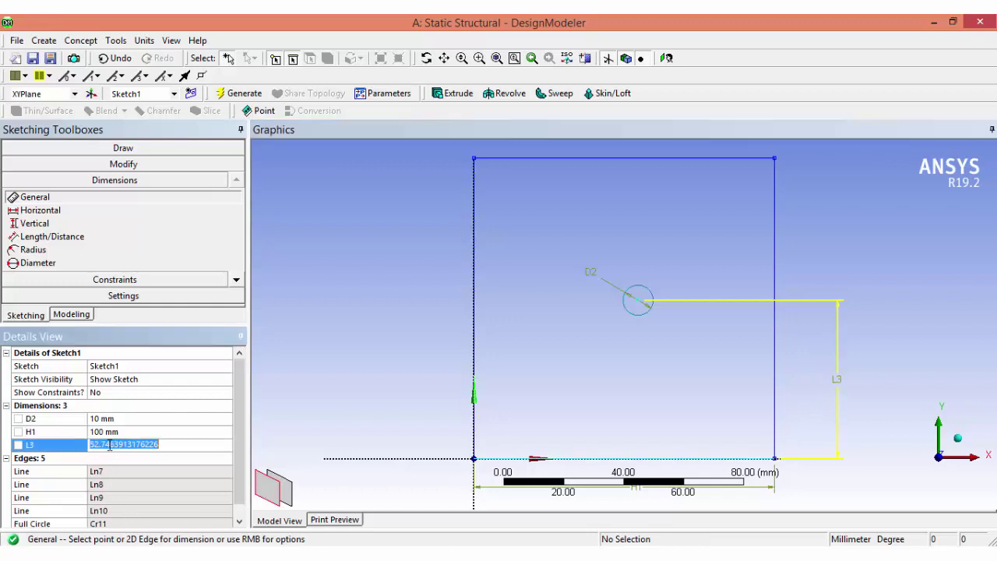
pyautogui.write('50')
pyautogui.press('Return')
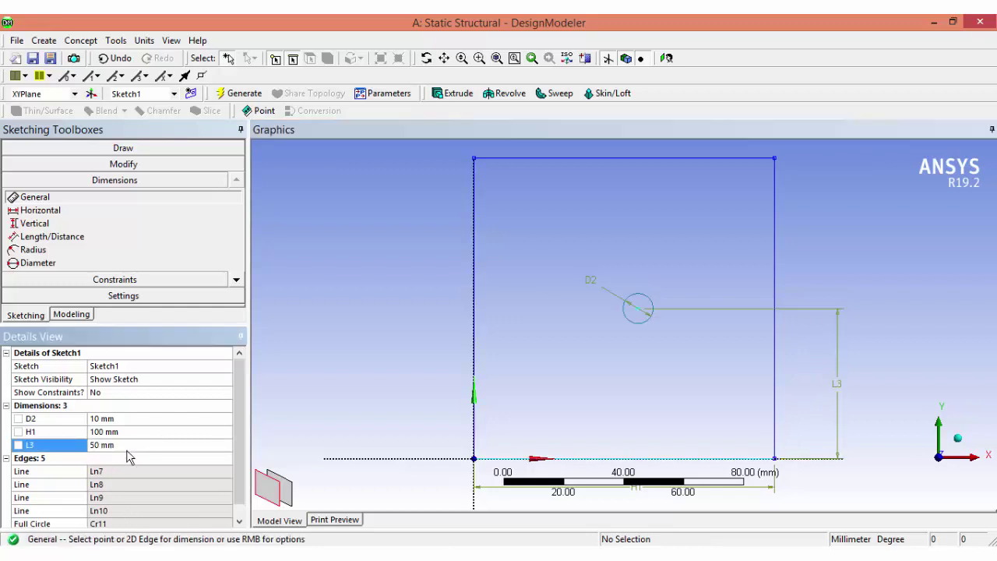
# Step: Dimension the distance from the circle's centre to the square's left edge and set it to 50 mm
pyautogui.click(638, 309)
pyautogui.click(475, 303)
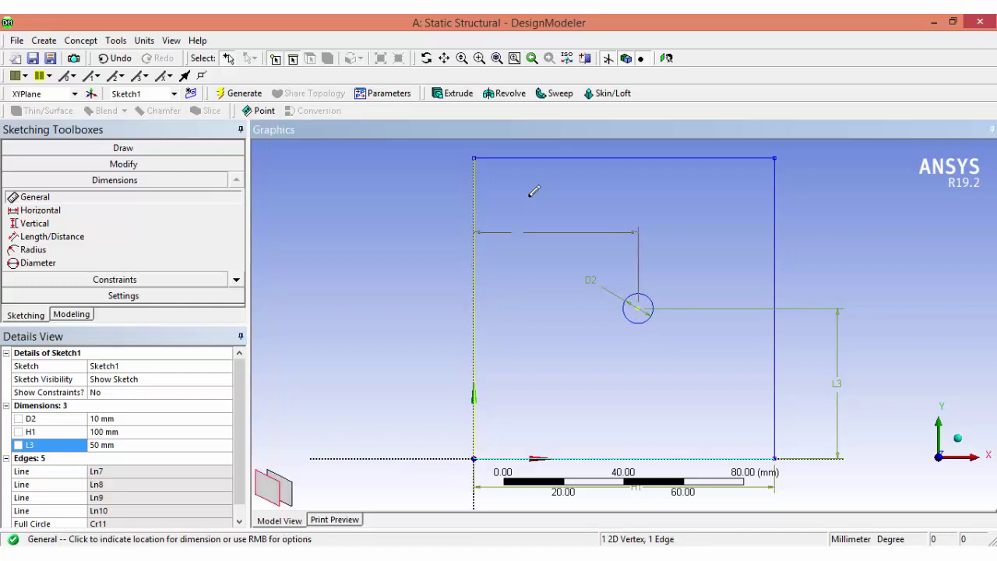
pyautogui.click(537, 141)
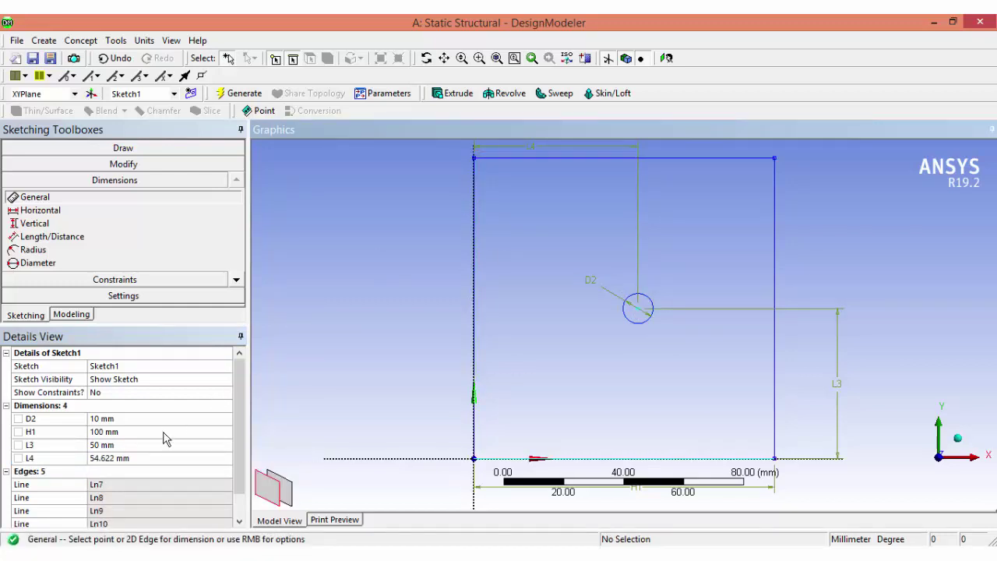
pyautogui.click(113, 460)
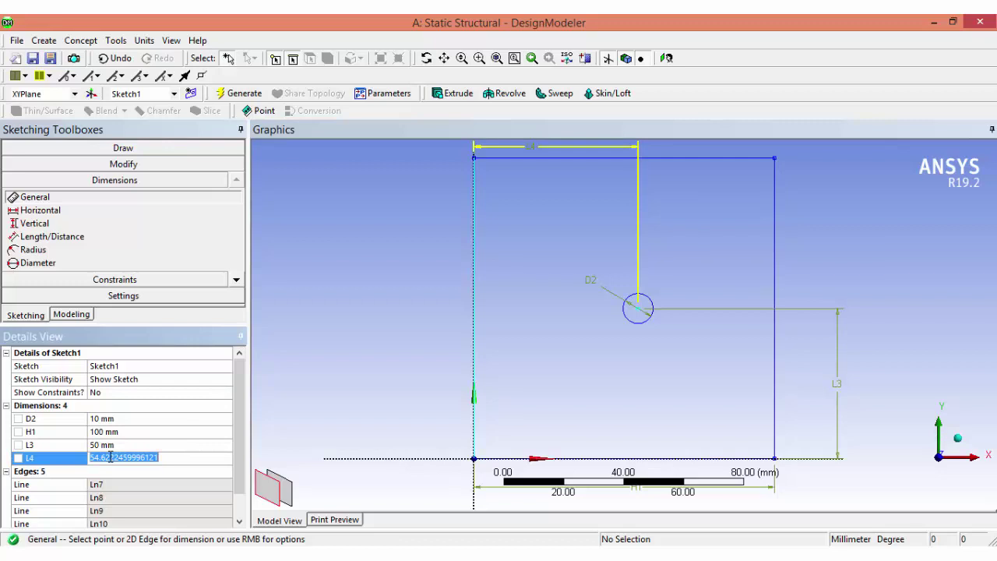
pyautogui.write('50')
pyautogui.press('Return')
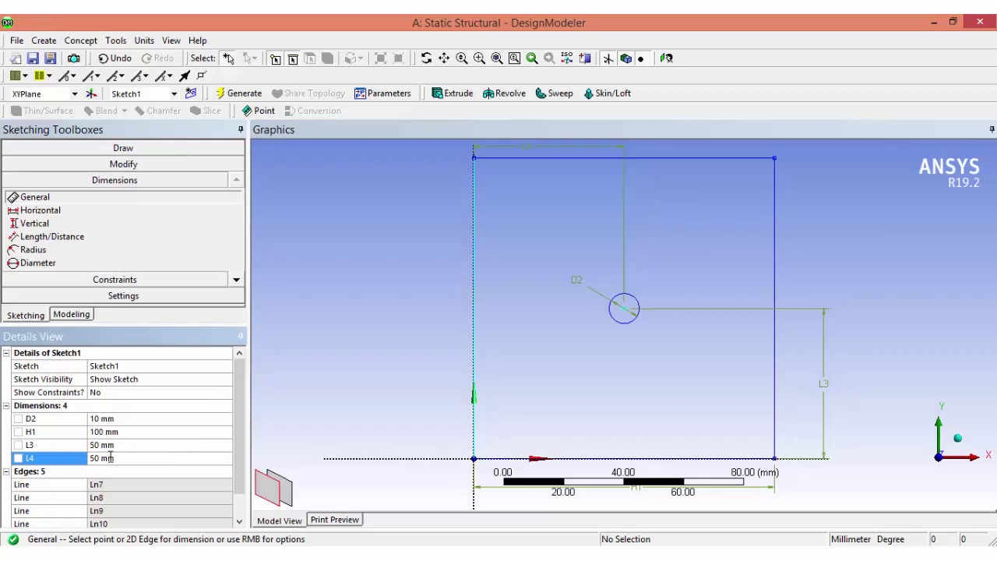
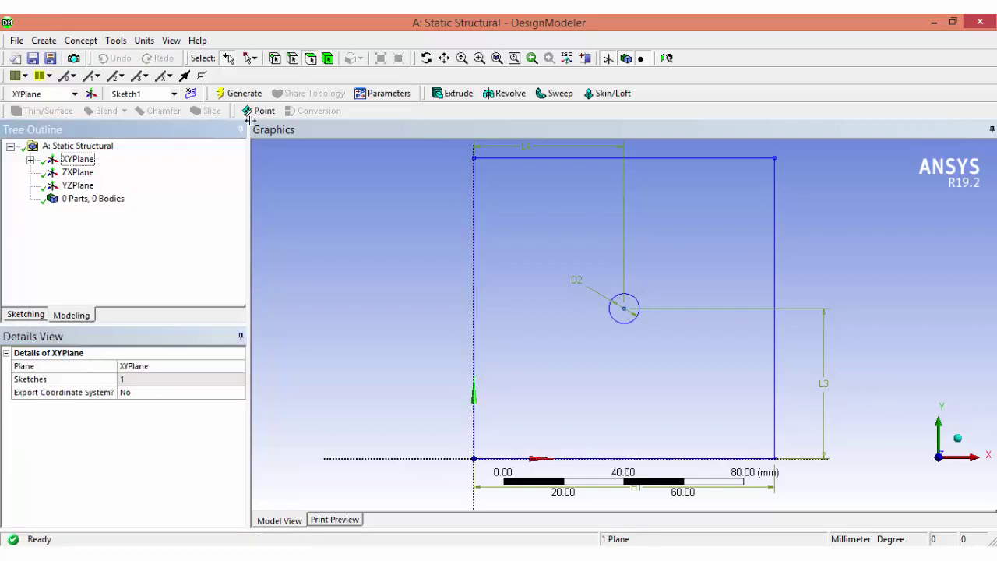
# Step: Extrude the plate sketch to a depth of 10 mm with Add Material and generate the solid
pyautogui.click(453, 93)
pyautogui.click(545, 159)
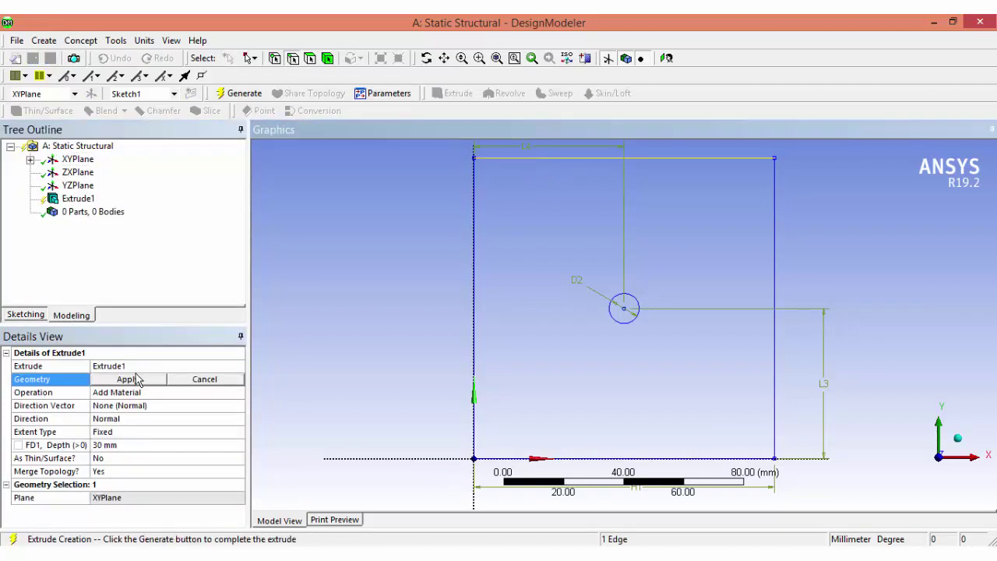
pyautogui.click(128, 379)
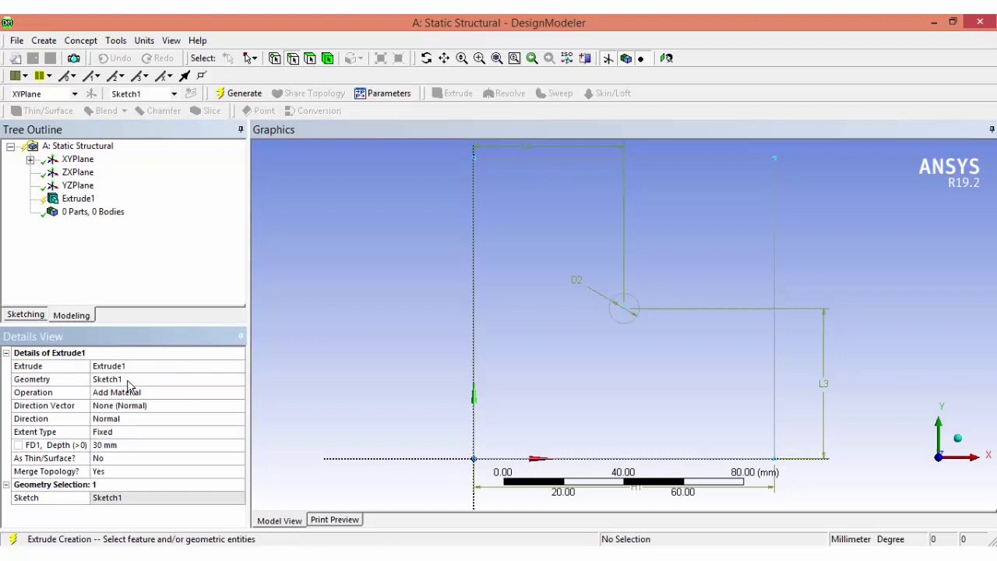
pyautogui.click(111, 448)
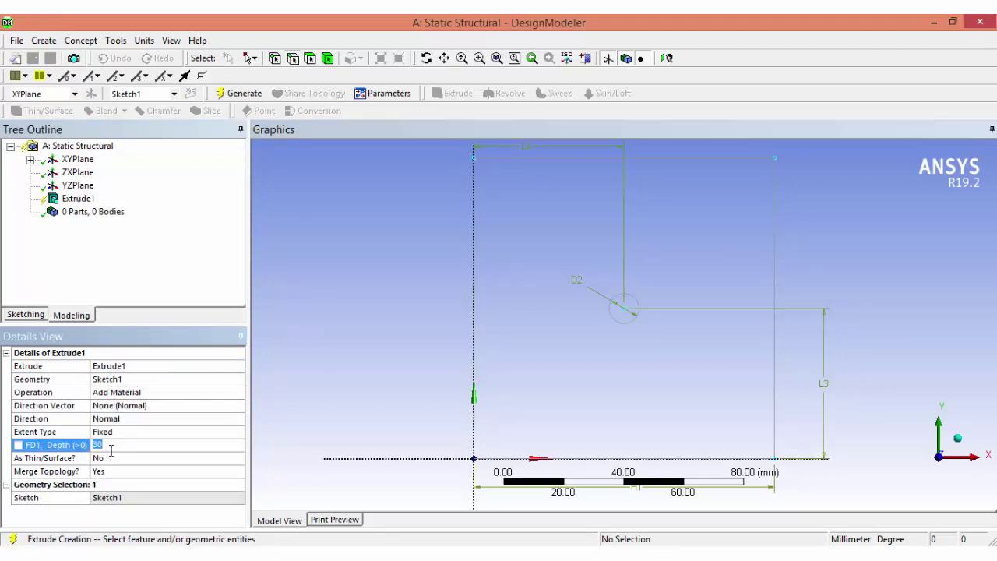
pyautogui.press('Return')
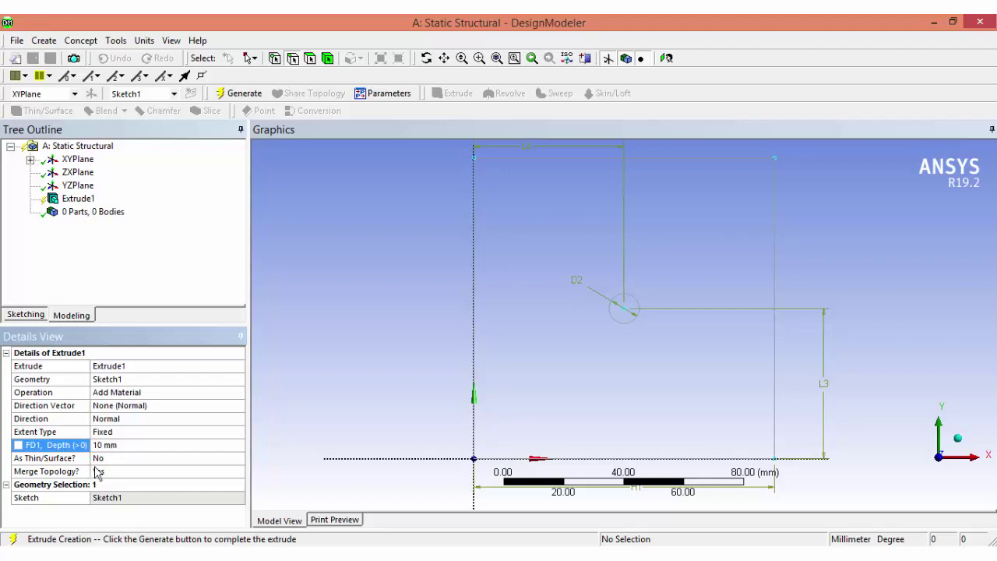
pyautogui.click(244, 96)
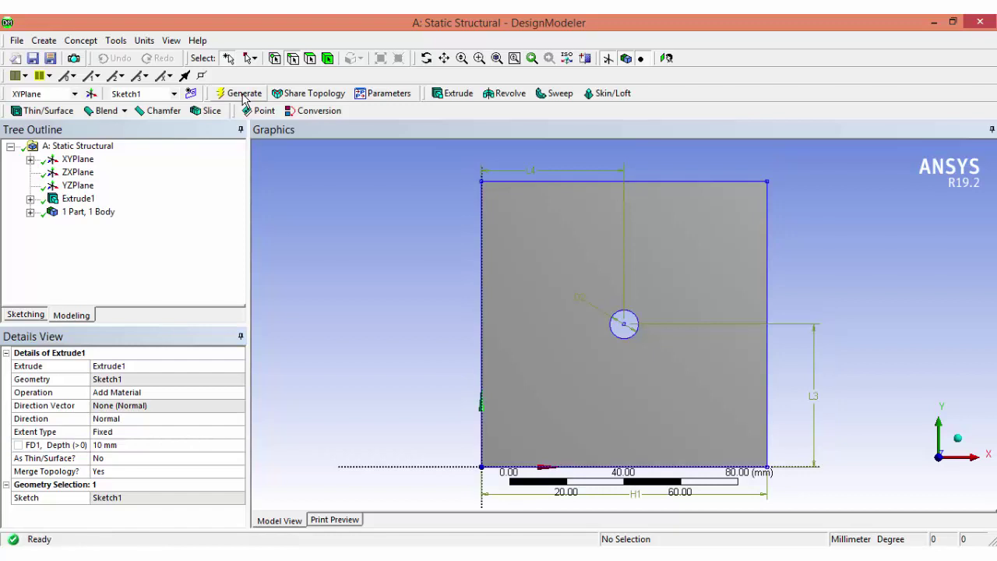
pyautogui.click(957, 438)
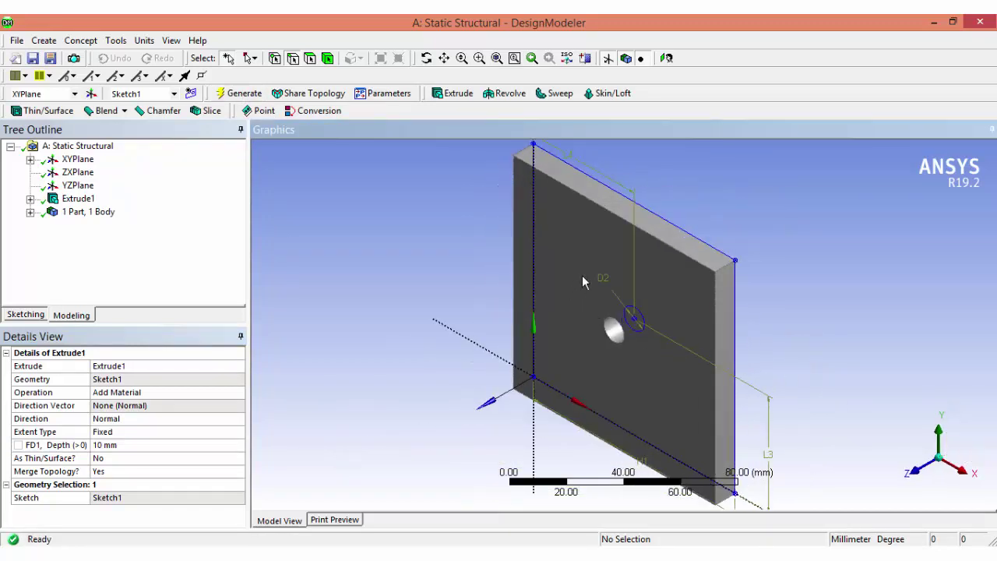
# Step: Close DesignModeler and save the Workbench project on the Desktop as "plate with hole experiment"
pyautogui.click(980, 22)
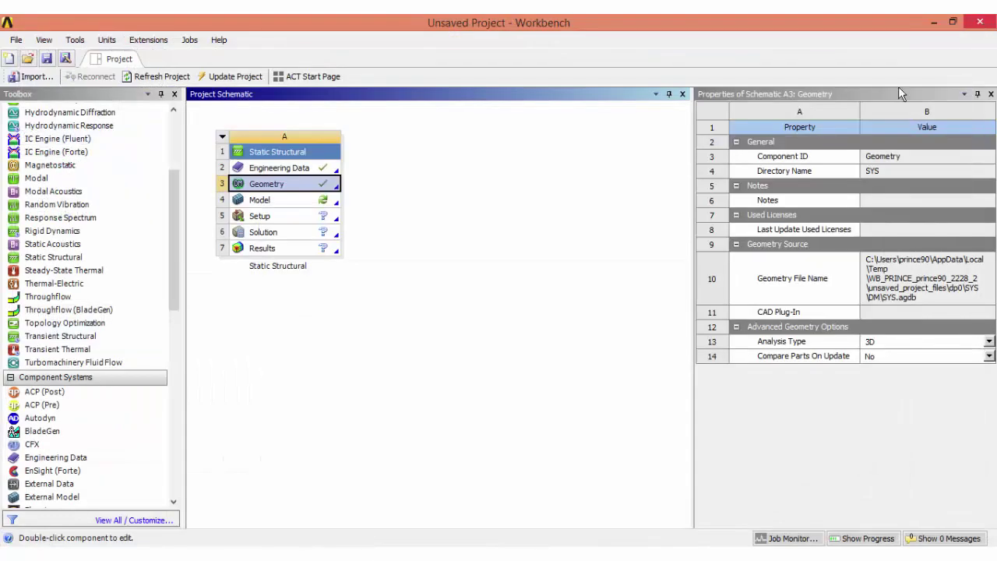
pyautogui.click(46, 60)
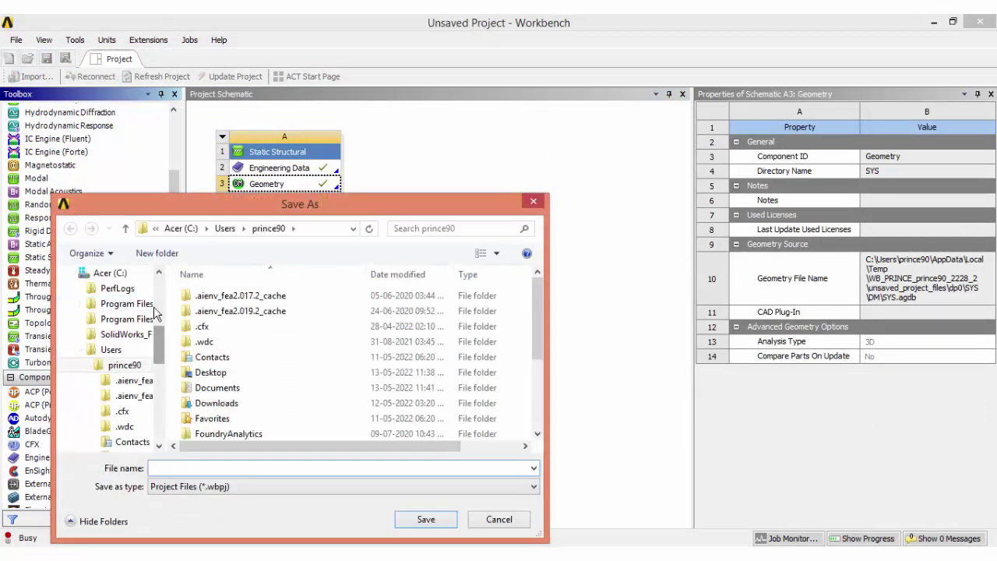
pyautogui.scroll(5, 136, 320)
pyautogui.click(109, 387)
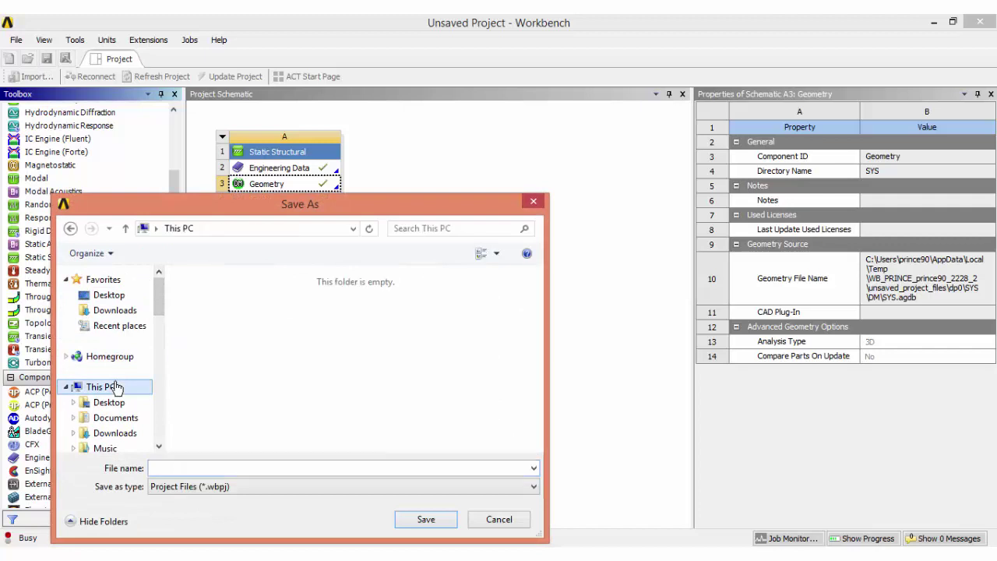
pyautogui.click(109, 403)
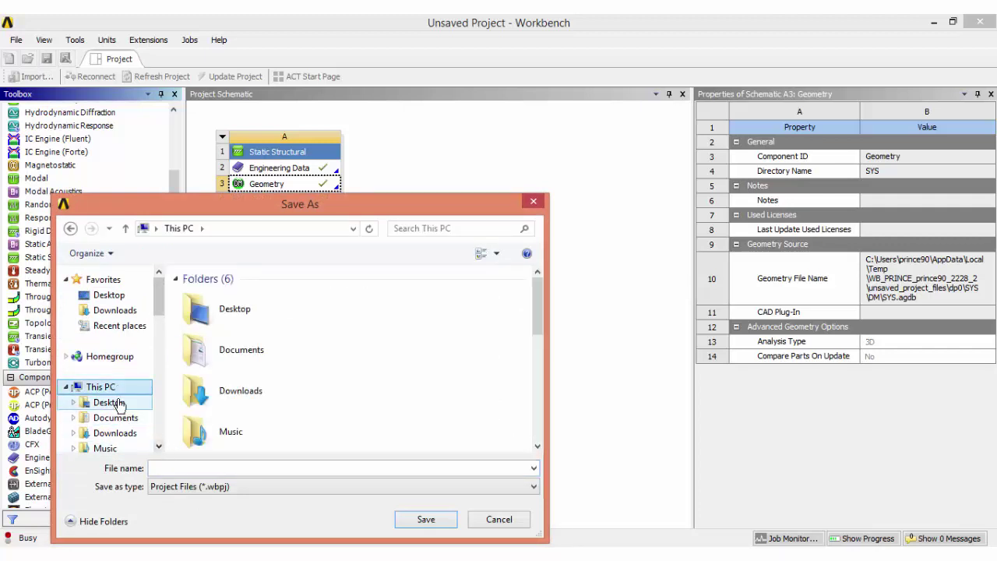
pyautogui.click(192, 468)
pyautogui.write('plate with hole experiment')
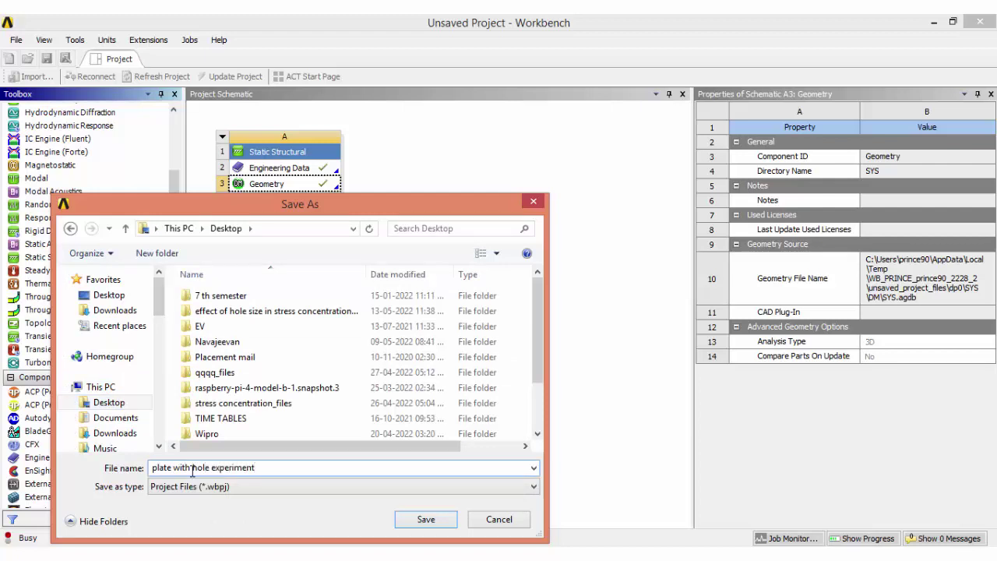
pyautogui.press('Return')
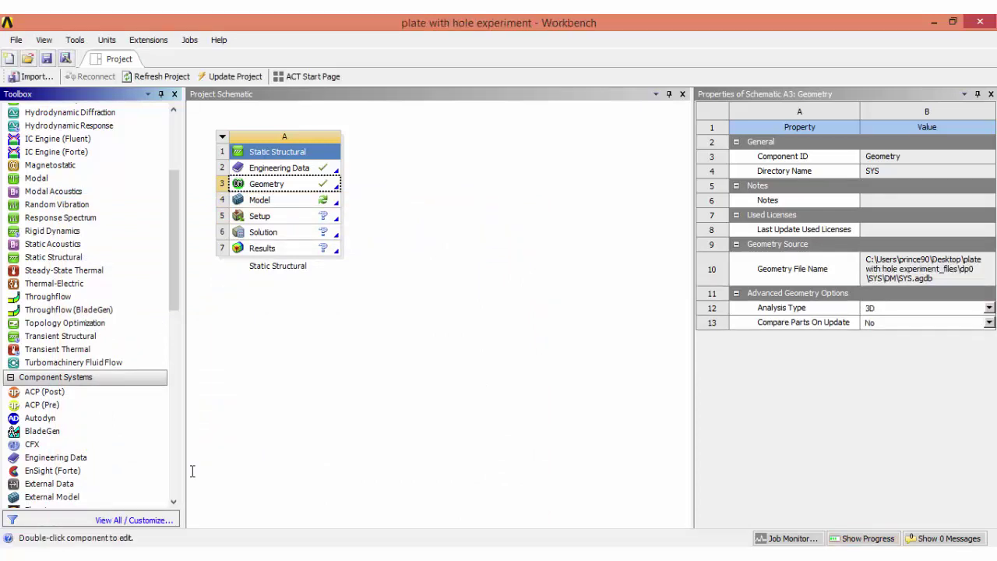
# Step: Open the model in Mechanical, set the mesh element size to 2 mm and update the mesh
pyautogui.doubleClick(310, 203)
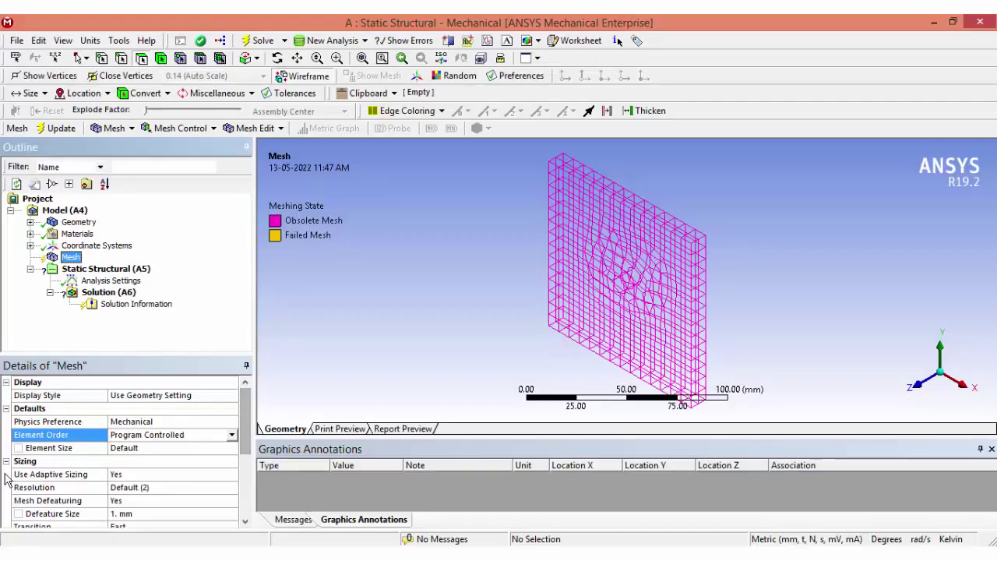
pyautogui.scroll(-1, 225, 450)
pyautogui.click(153, 398)
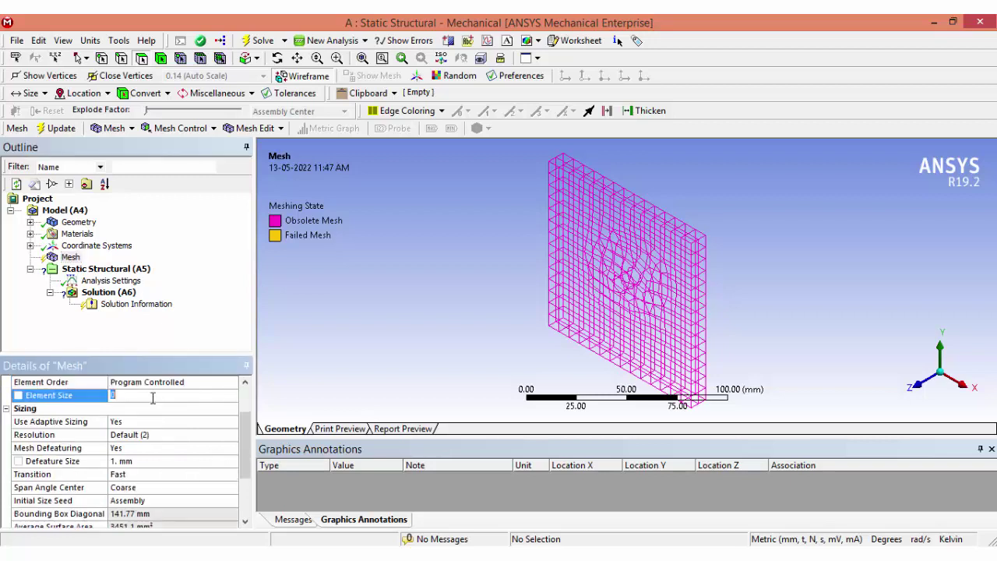
pyautogui.write('2')
pyautogui.press('Return')
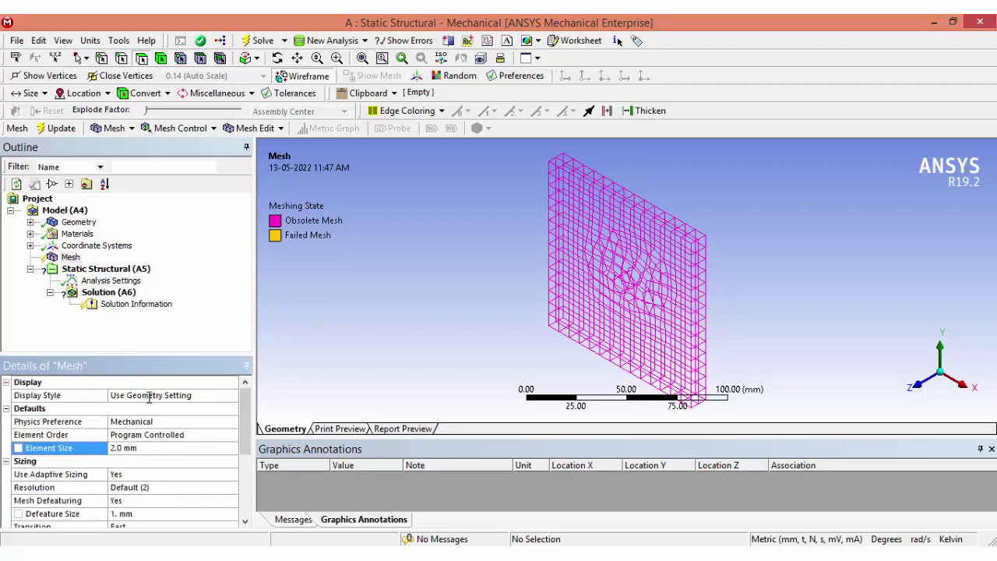
pyautogui.click(61, 127)
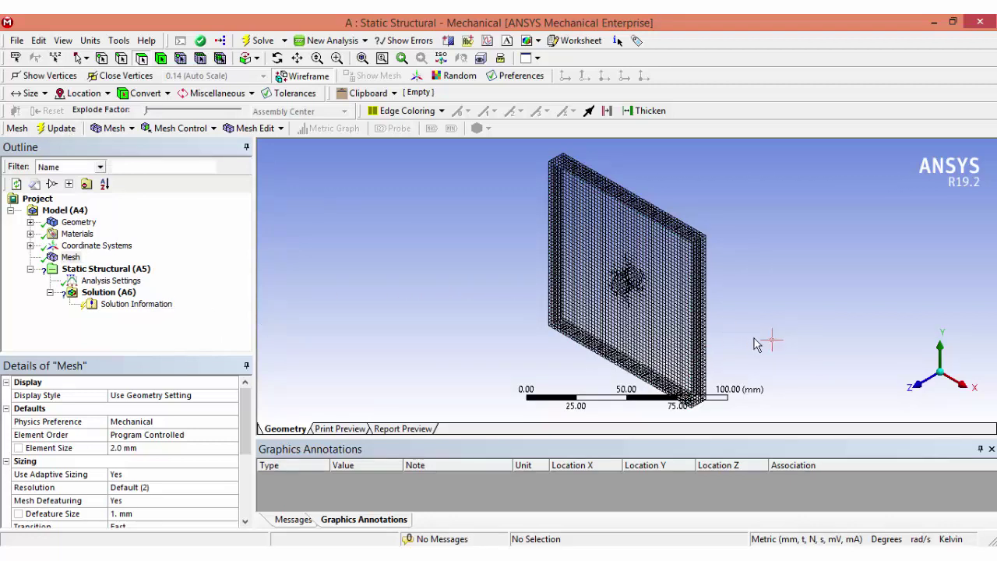
# Step: Apply a 1000 N force to the plate's narrow side face at the +X end, directed outward along X
pyautogui.click(700, 321)
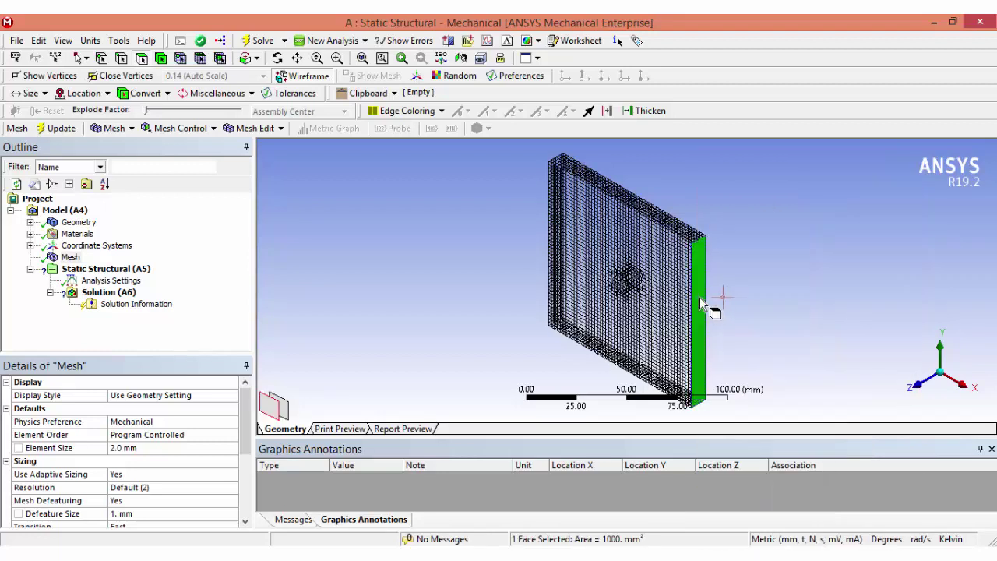
pyautogui.click(109, 269)
pyautogui.rightClick(112, 271)
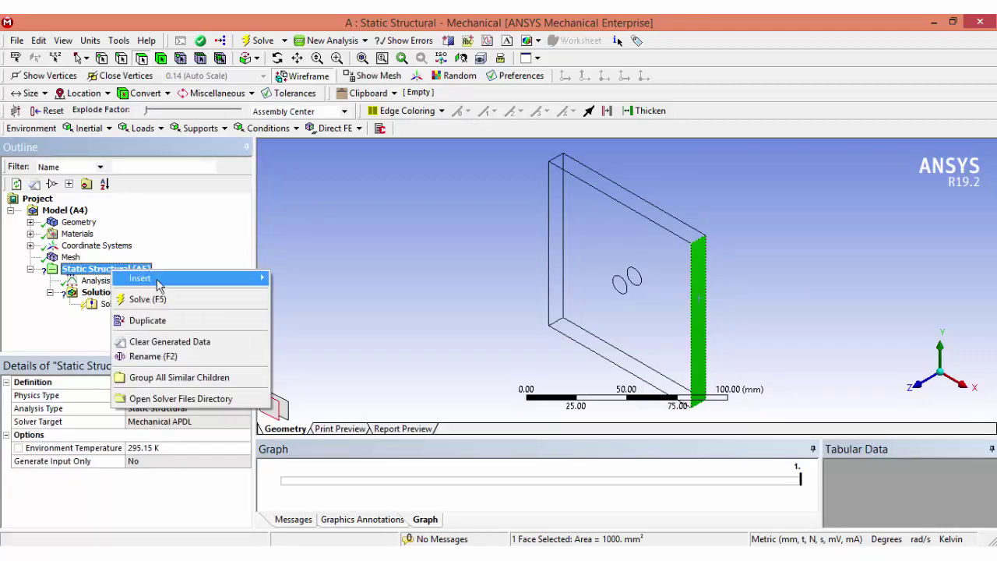
pyautogui.moveTo(157, 283)
pyautogui.click(296, 336)
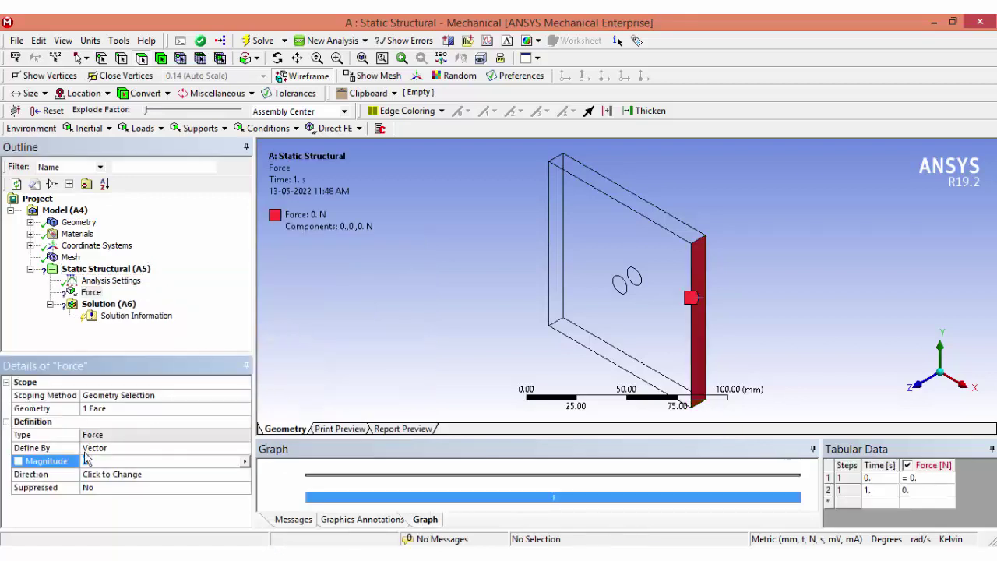
pyautogui.write('1000')
pyautogui.press('Return')
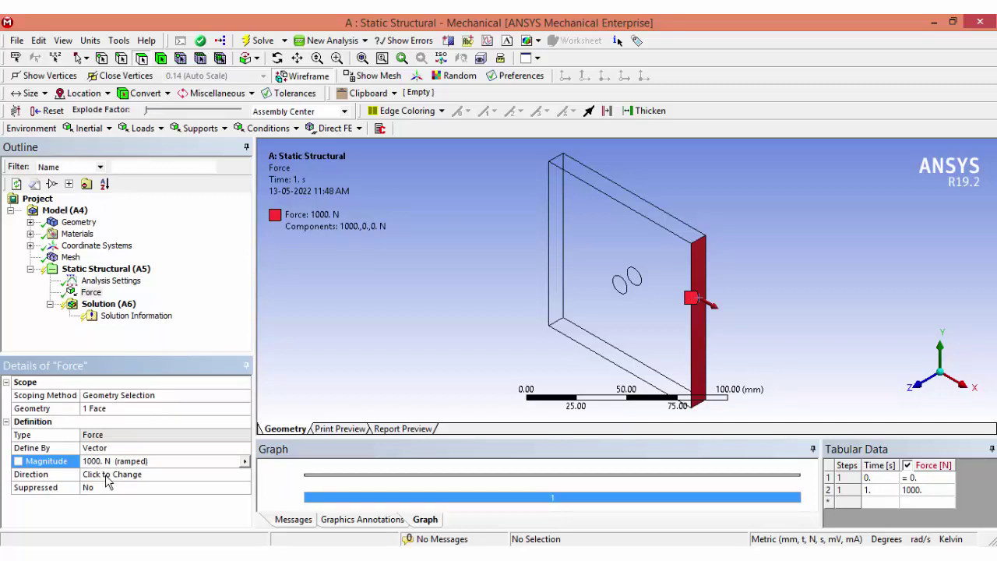
pyautogui.click(108, 474)
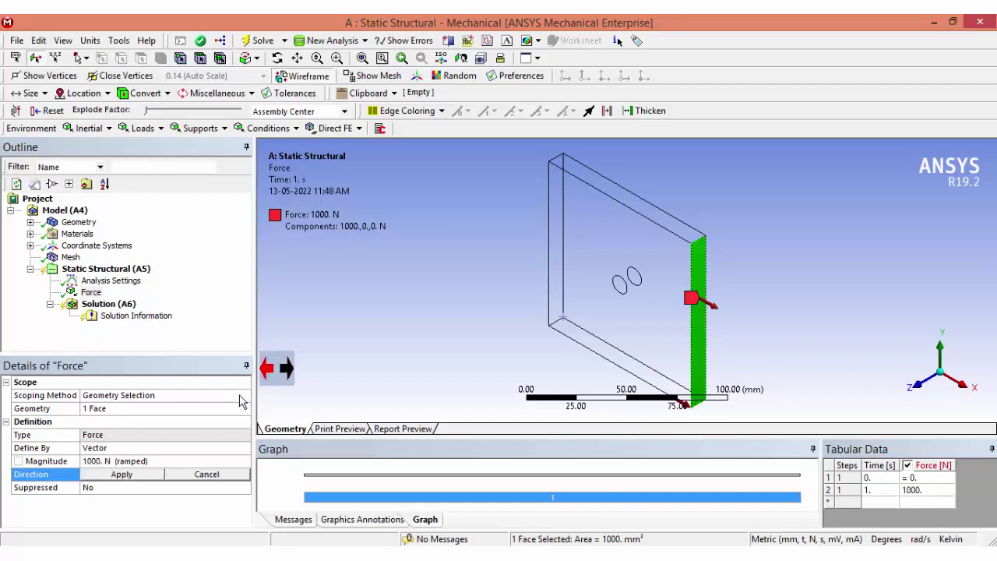
pyautogui.click(97, 475)
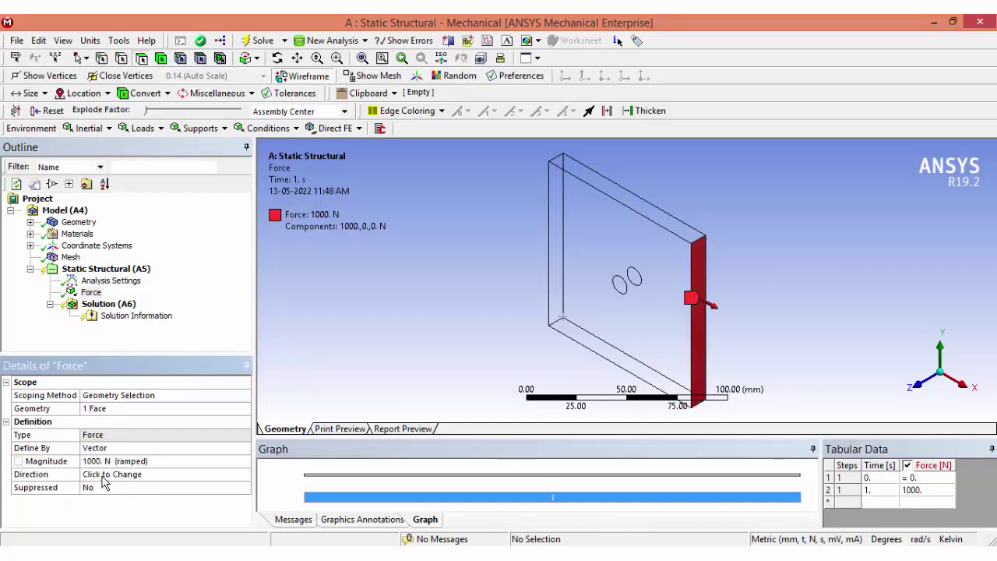
# Step: Add a fixed support to the plate's narrow side face opposite the force, and review both boundary conditions
pyautogui.click(557, 204)
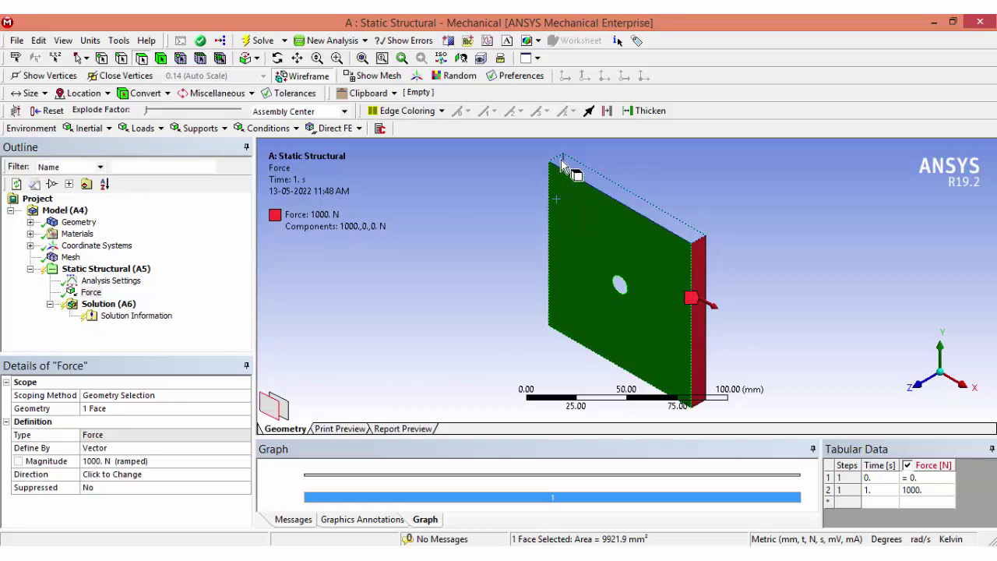
pyautogui.click(286, 411)
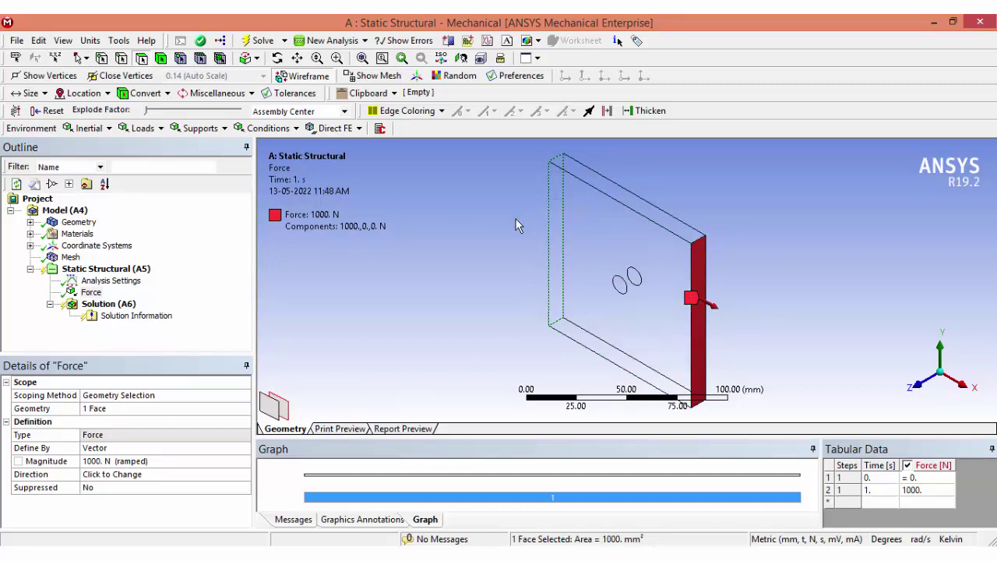
pyautogui.rightClick(124, 271)
pyautogui.moveTo(176, 286)
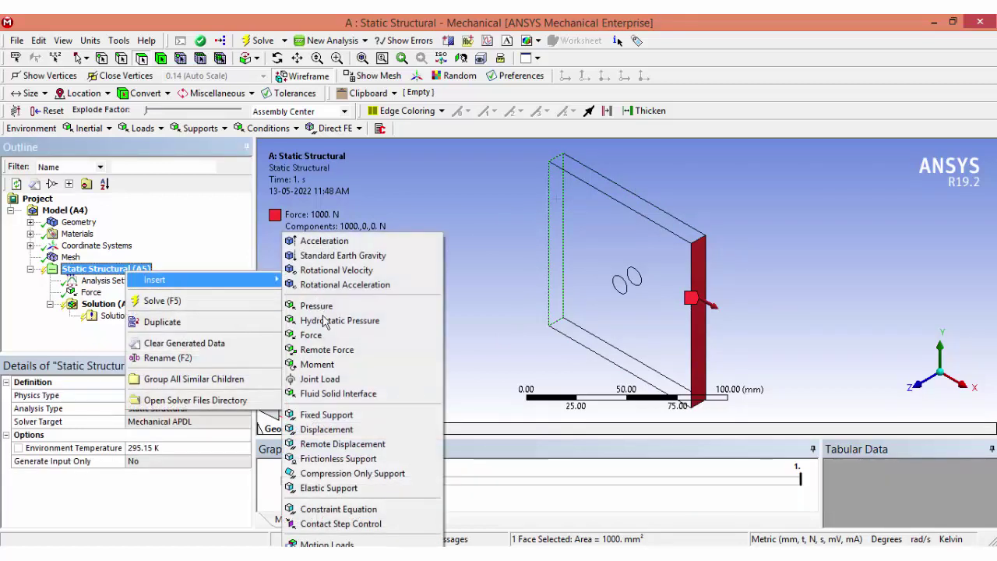
pyautogui.click(328, 417)
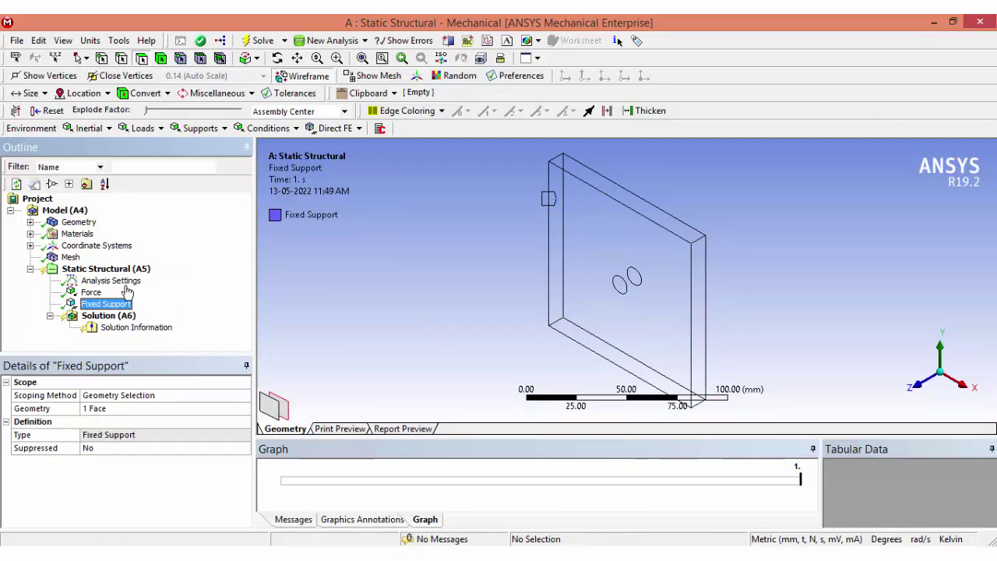
pyautogui.click(92, 293)
pyautogui.click(97, 303)
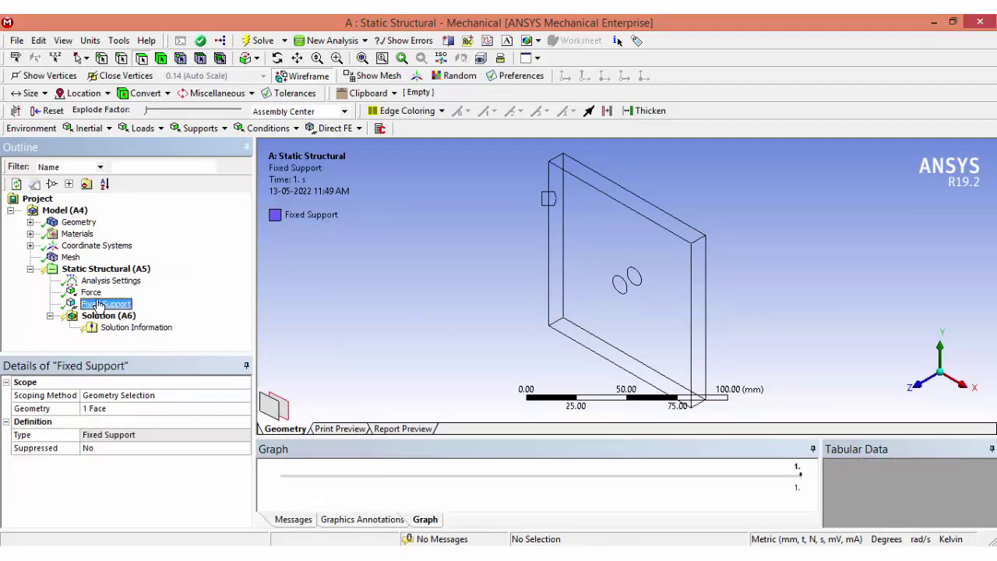
# Step: Add a Total Deformation result for all bodies to the Static Structural solution
pyautogui.rightClick(109, 319)
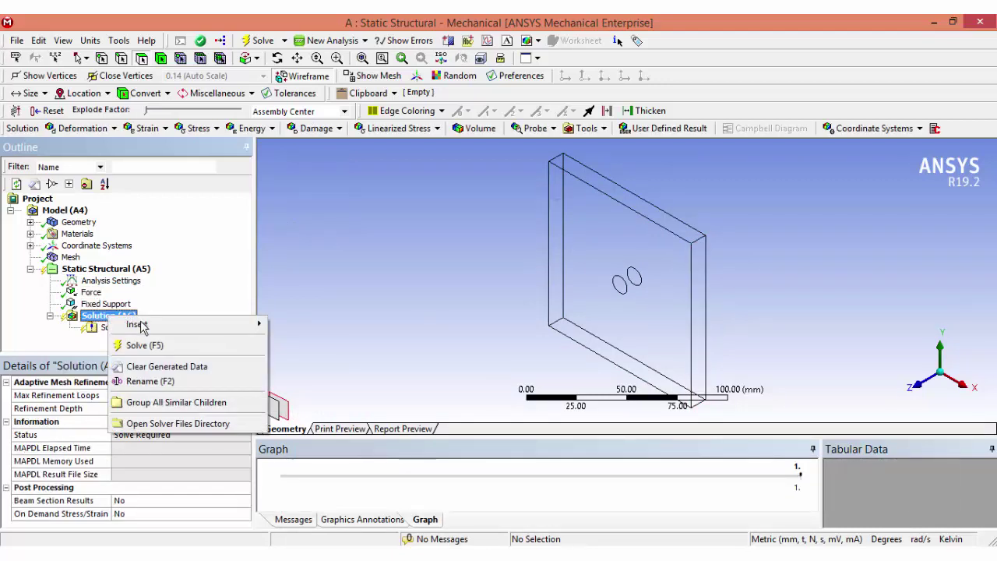
pyautogui.moveTo(146, 326)
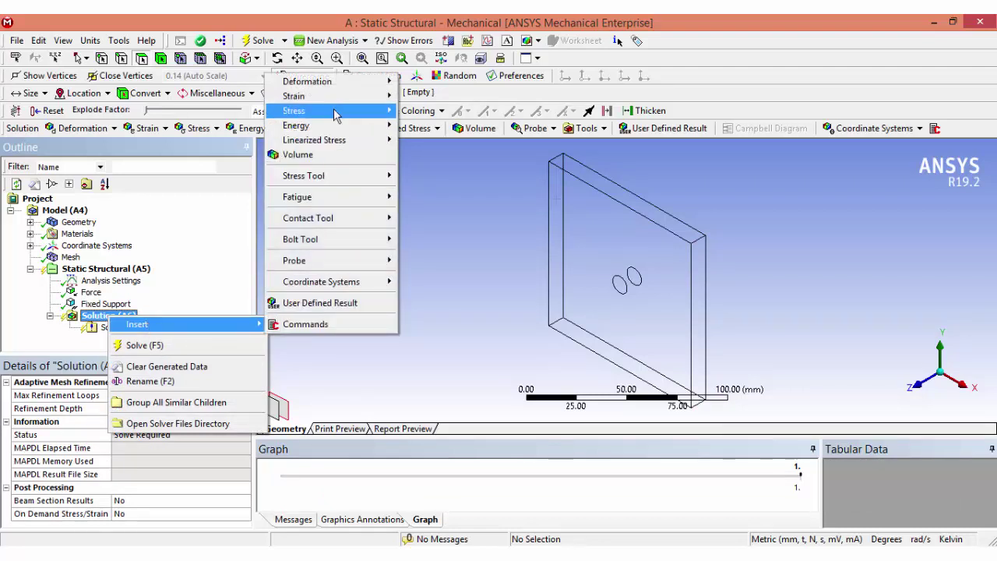
pyautogui.moveTo(380, 83)
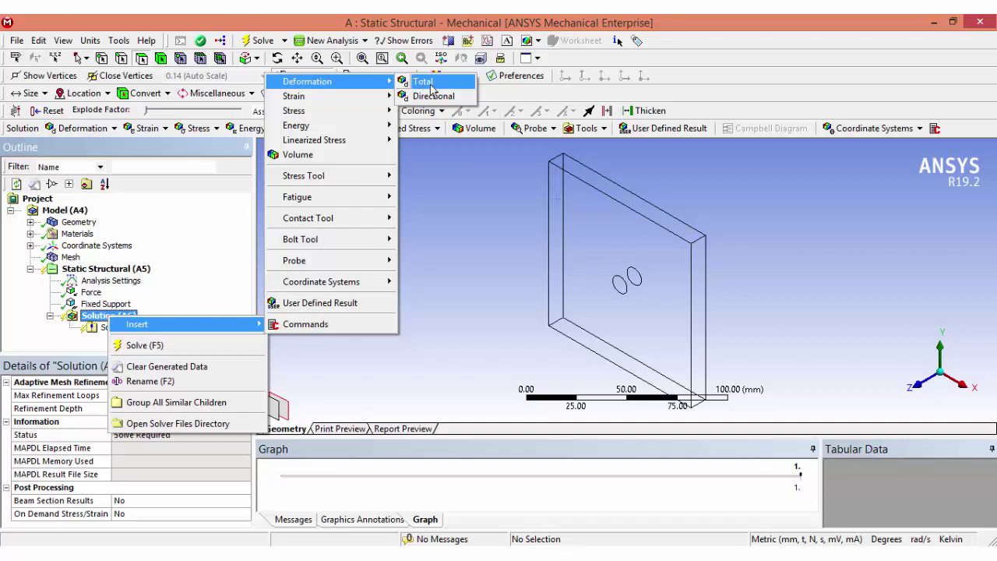
pyautogui.click(434, 88)
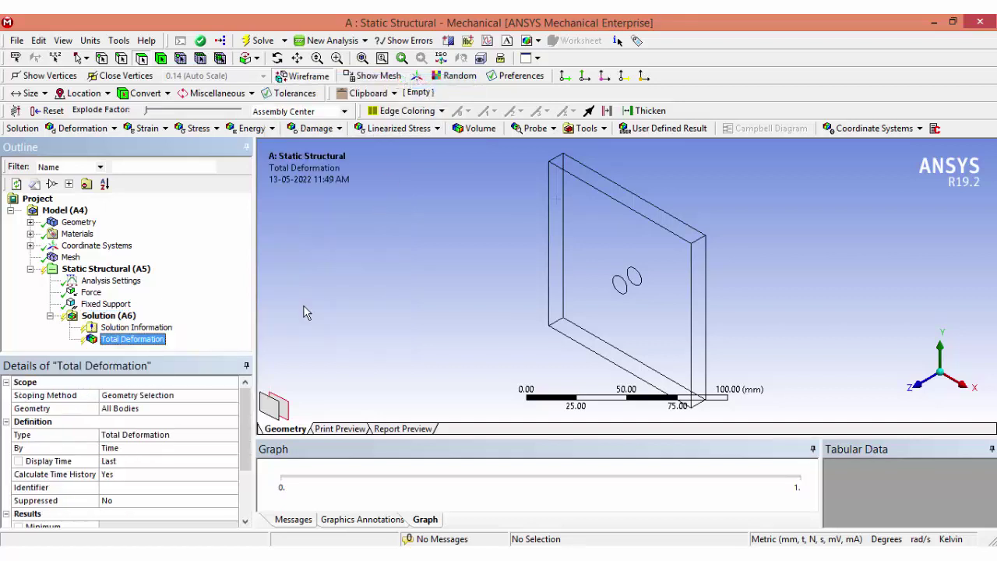
# Step: Add an Equivalent (von-Mises) Stress result to the solution and solve the analysis
pyautogui.rightClick(117, 314)
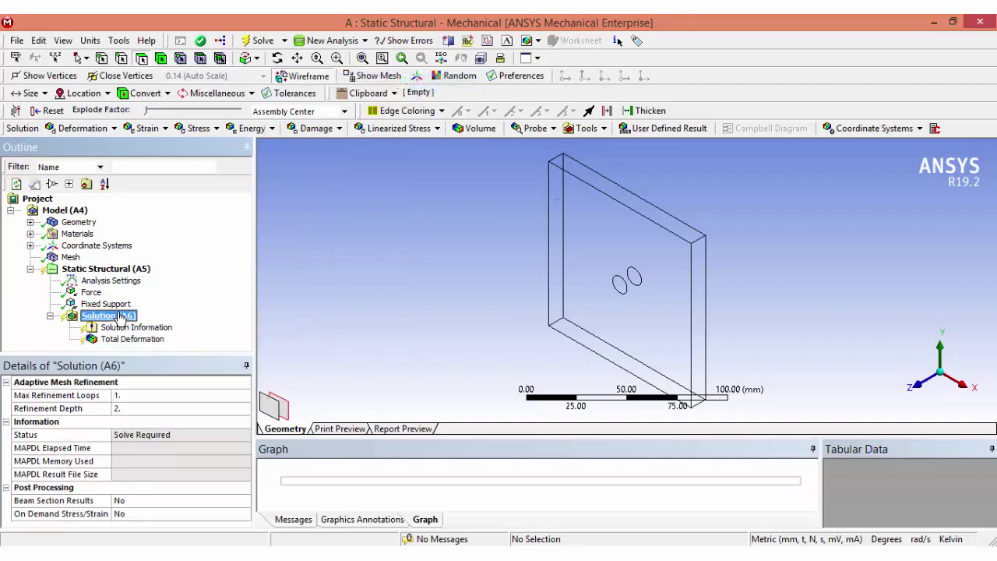
pyautogui.moveTo(190, 321)
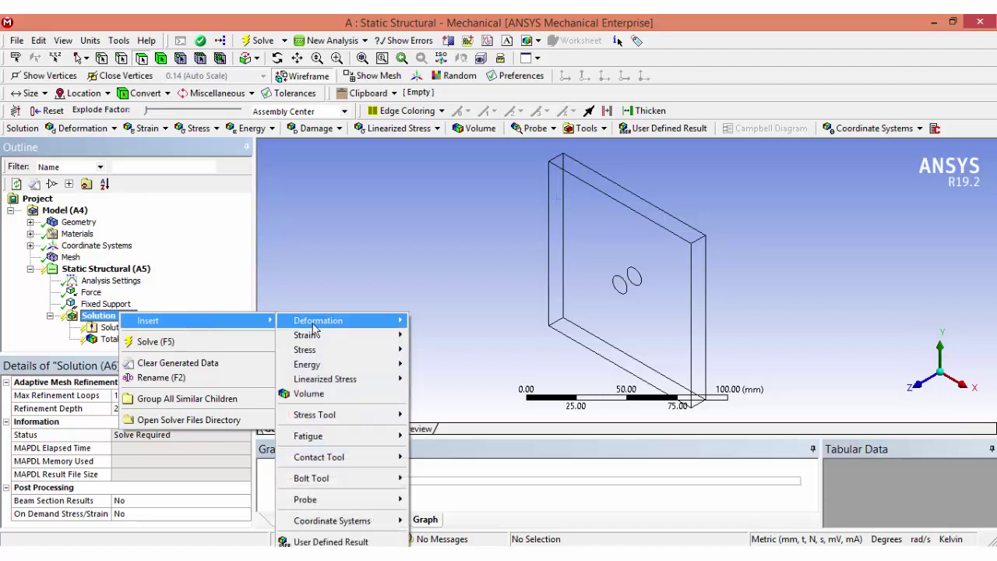
pyautogui.moveTo(340, 350)
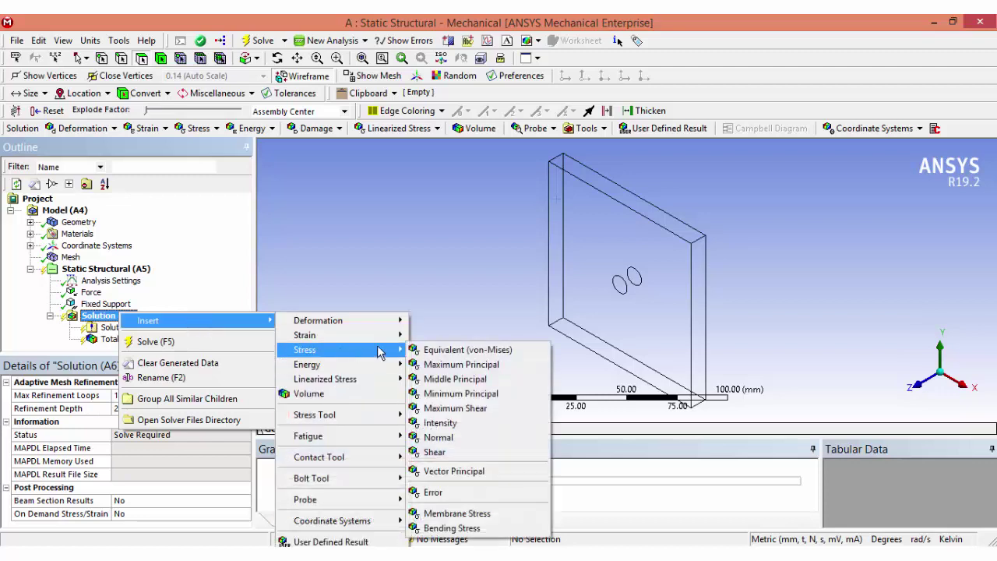
pyautogui.click(449, 349)
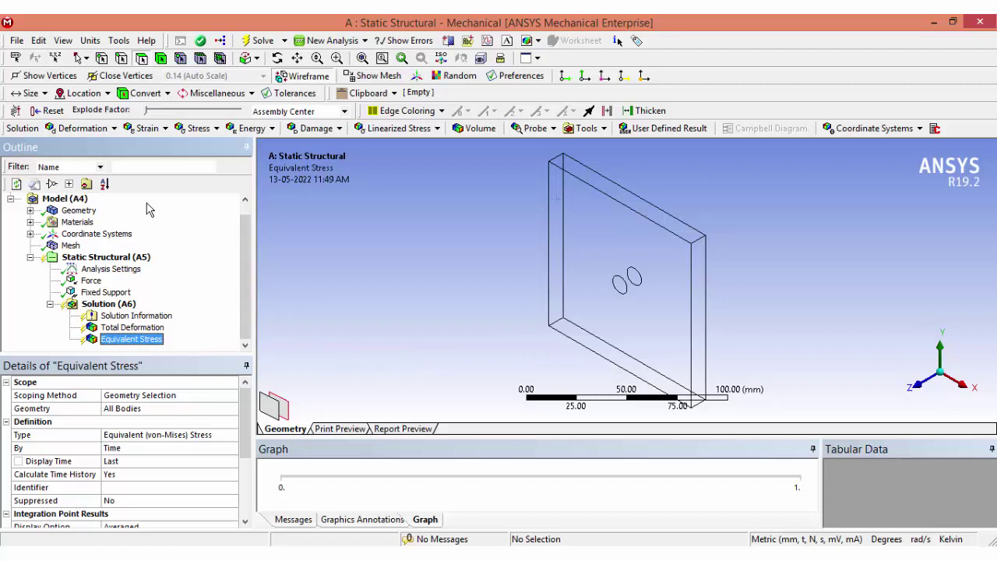
pyautogui.click(260, 41)
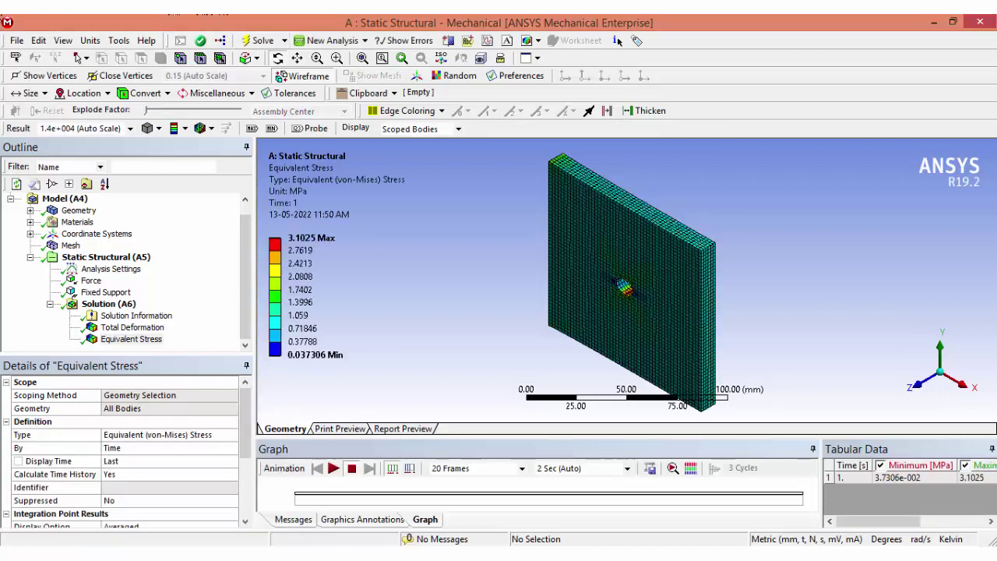
# Step: Review the contours and the minimum, maximum and average values of the Total Deformation and Equivalent Stress results
pyautogui.click(118, 328)
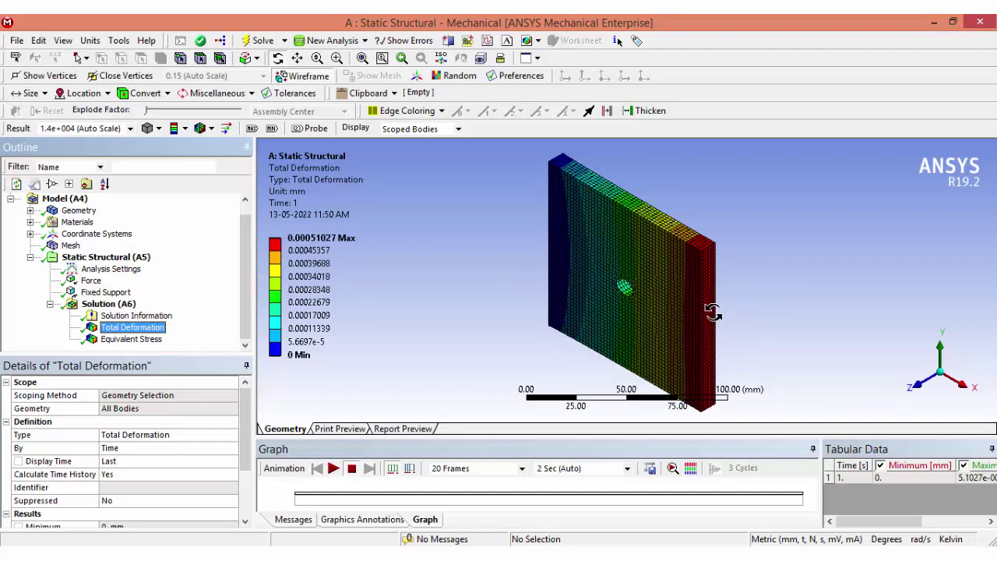
pyautogui.click(148, 341)
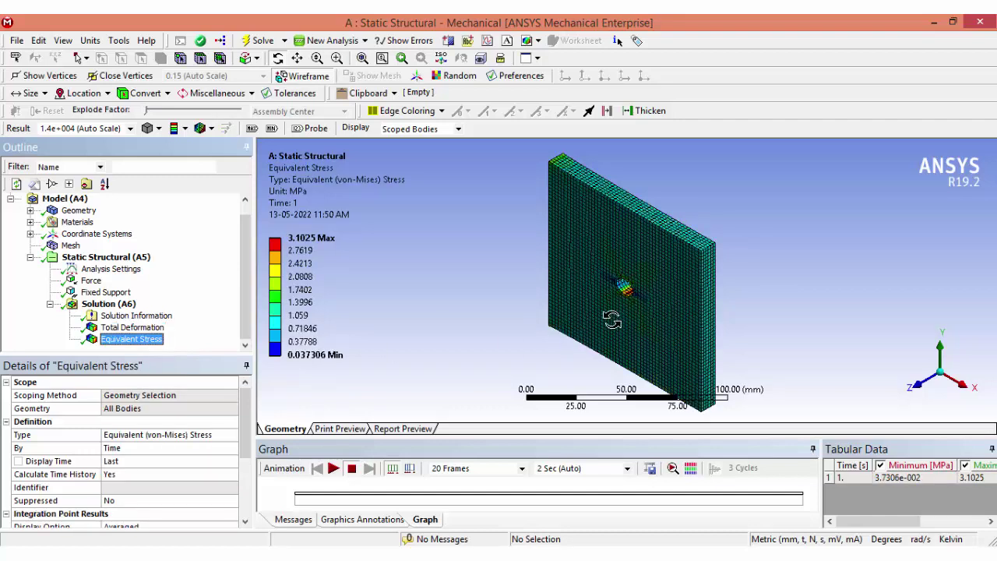
pyautogui.moveTo(245, 425); pyautogui.dragTo(246, 479)
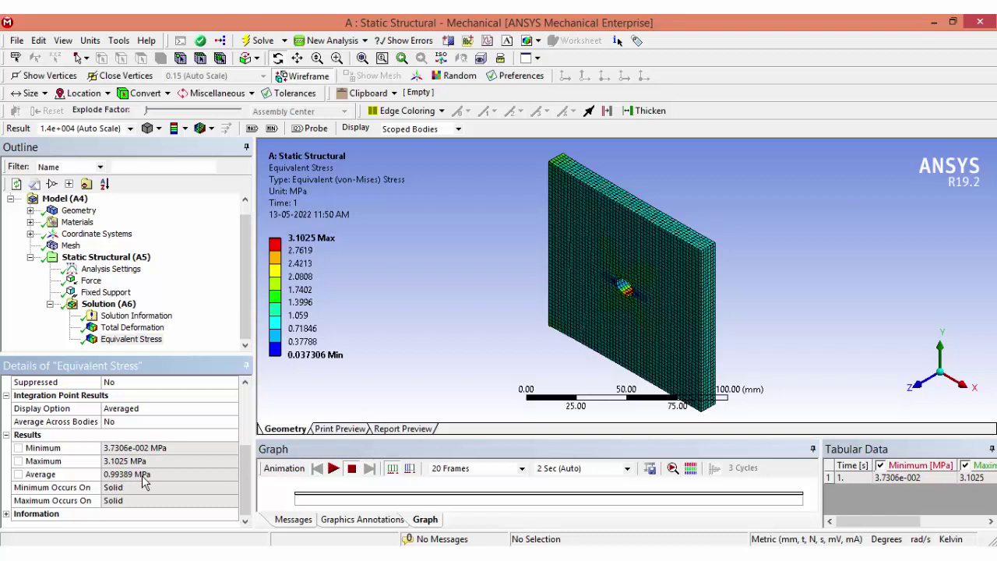
pyautogui.click(131, 327)
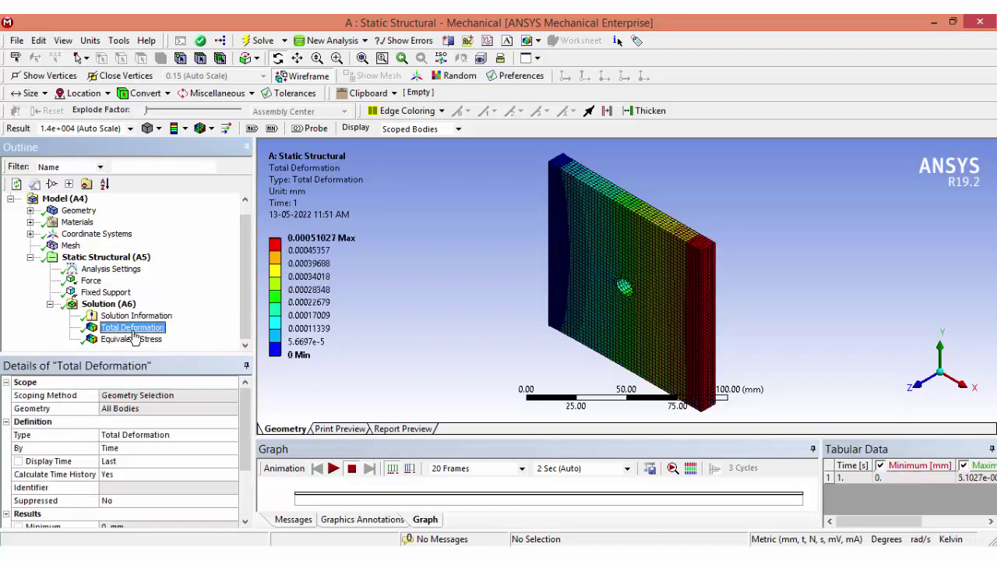
pyautogui.moveTo(241, 455); pyautogui.dragTo(241, 505)
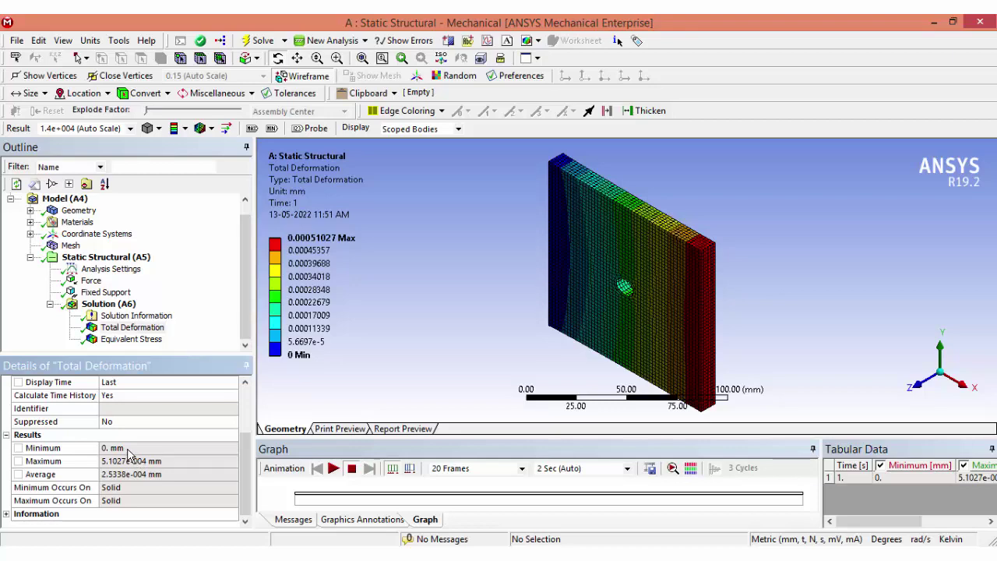
# Step: Animate the Total Deformation and Equivalent Stress results, halting each animation after viewing it
pyautogui.click(334, 469)
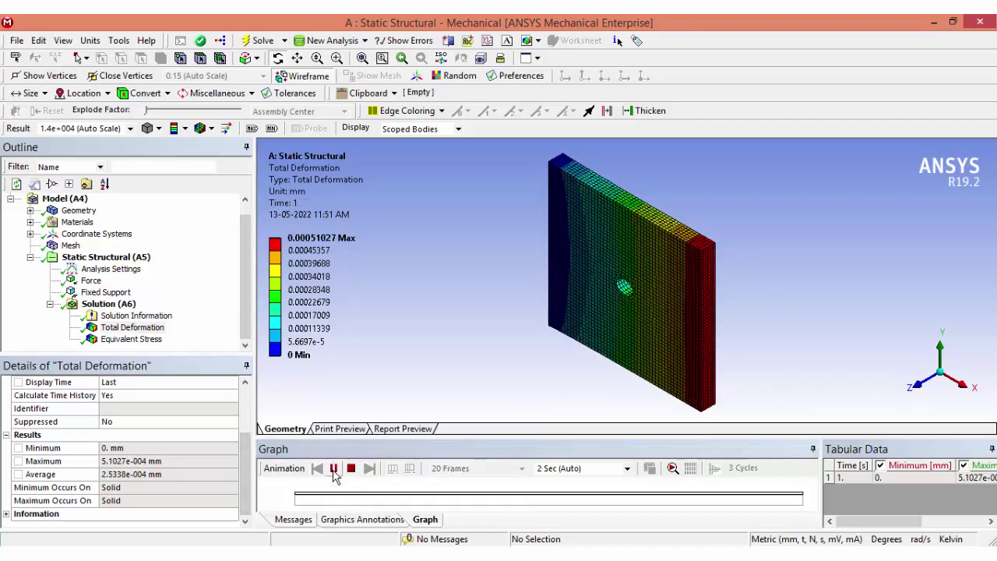
pyautogui.click(132, 328)
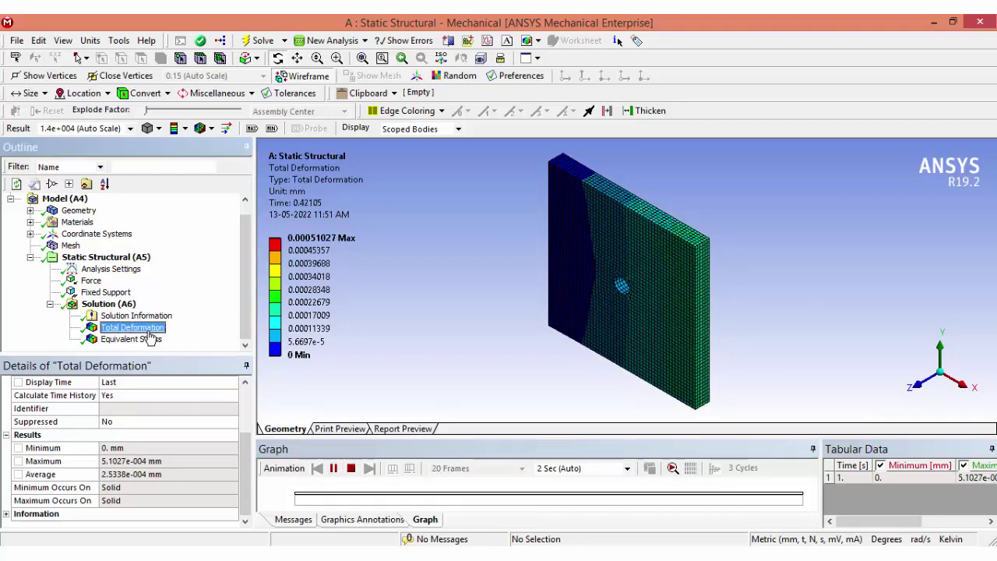
pyautogui.click(351, 469)
pyautogui.click(144, 337)
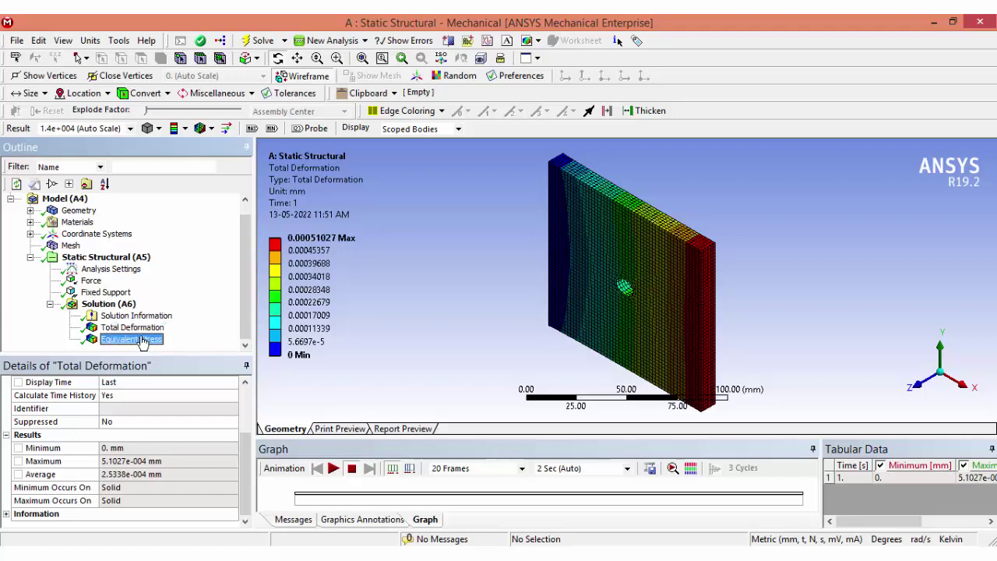
pyautogui.click(331, 470)
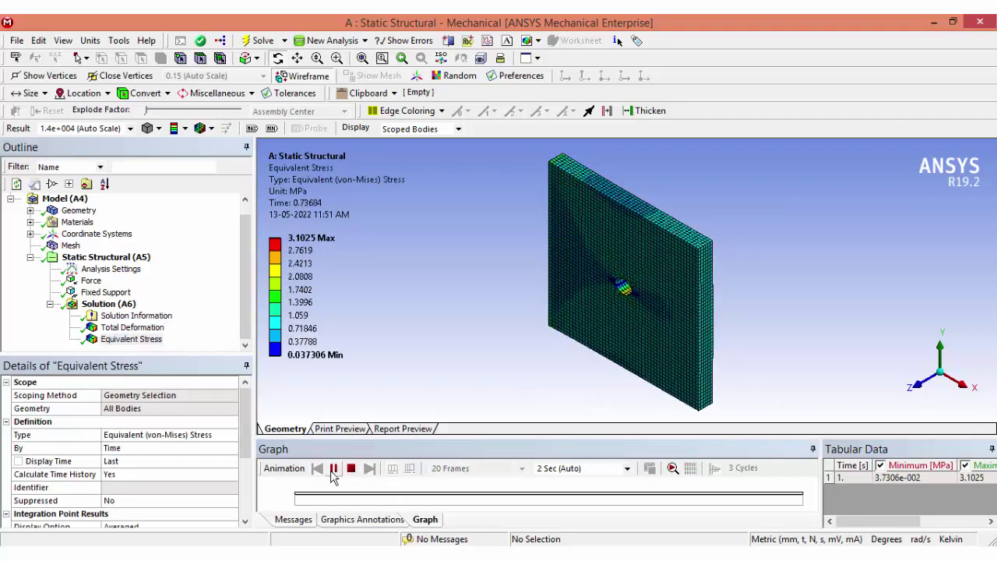
pyautogui.click(333, 470)
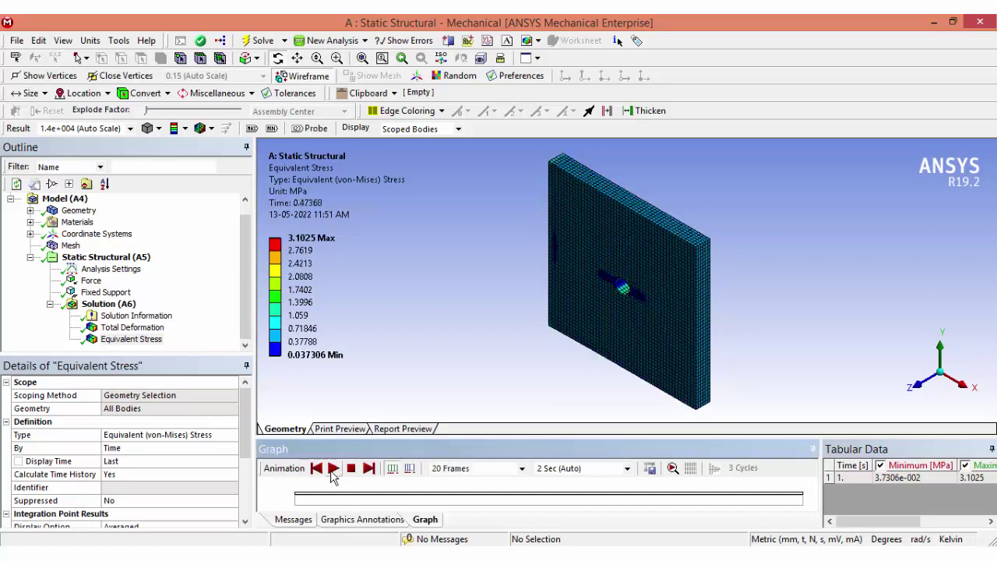
pyautogui.scroll(-3, 248, 449)
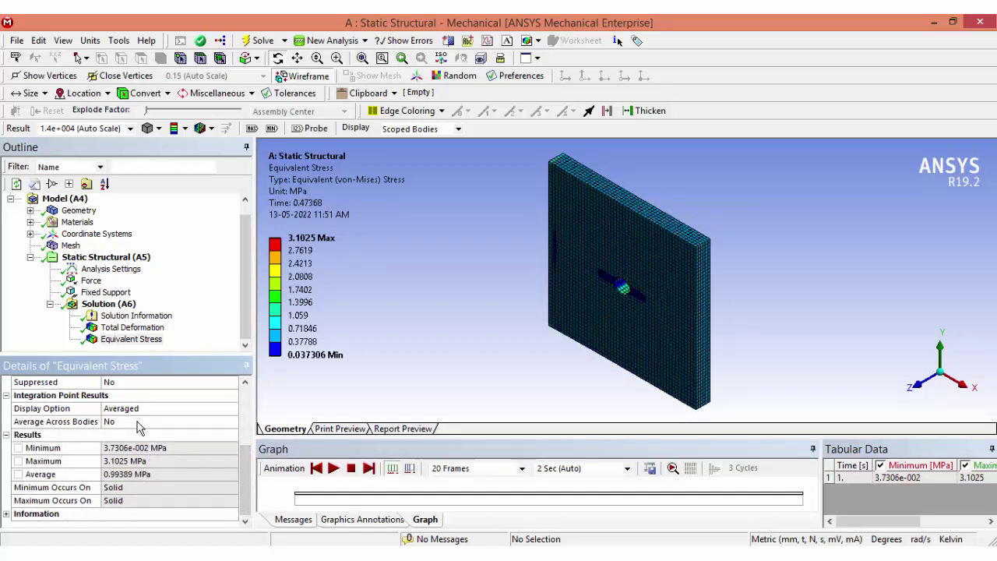
# Step: Mark the maximum Equivalent Stress value as an output parameter and close Mechanical
pyautogui.click(106, 340)
pyautogui.click(109, 328)
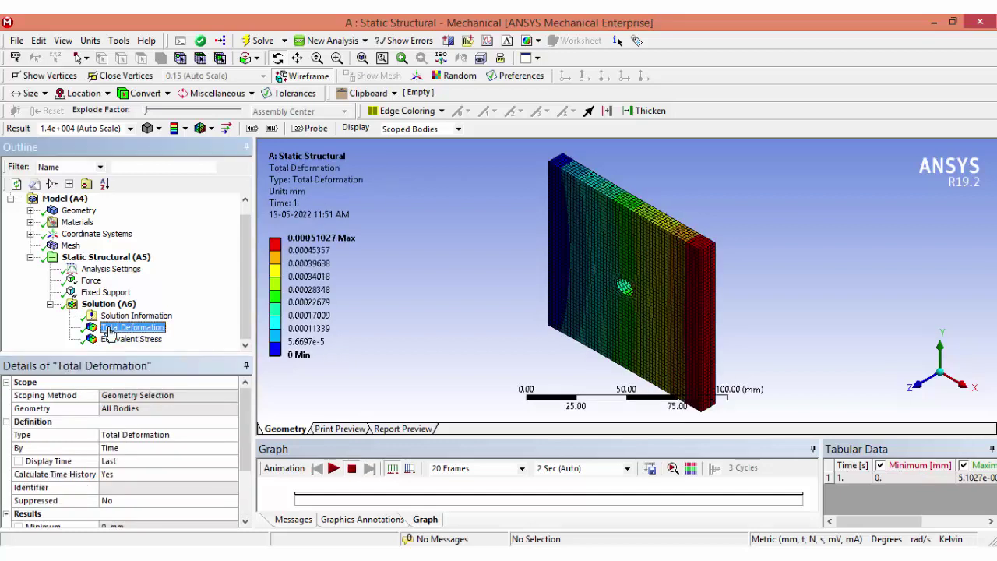
pyautogui.click(121, 341)
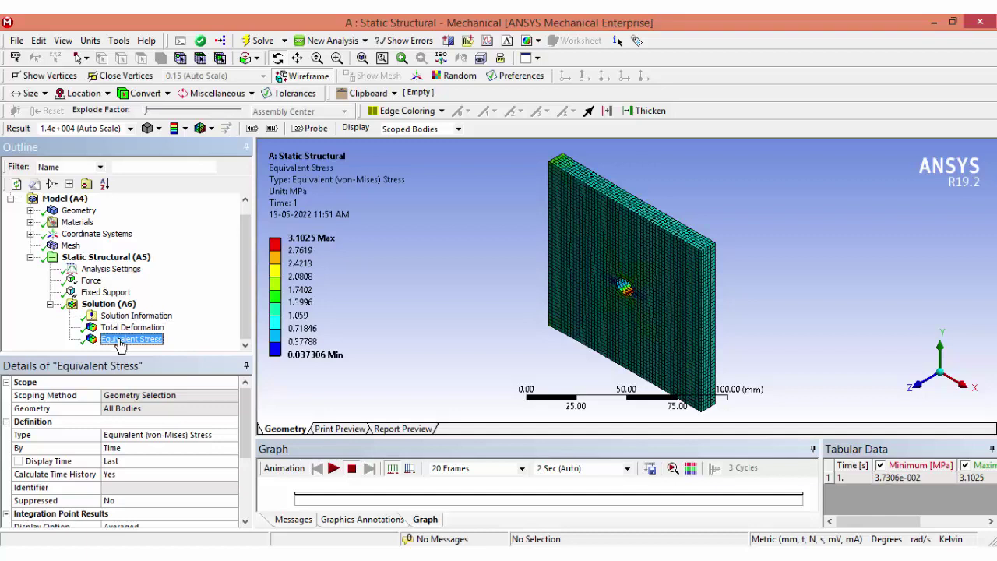
pyautogui.moveTo(245, 450); pyautogui.dragTo(246, 490)
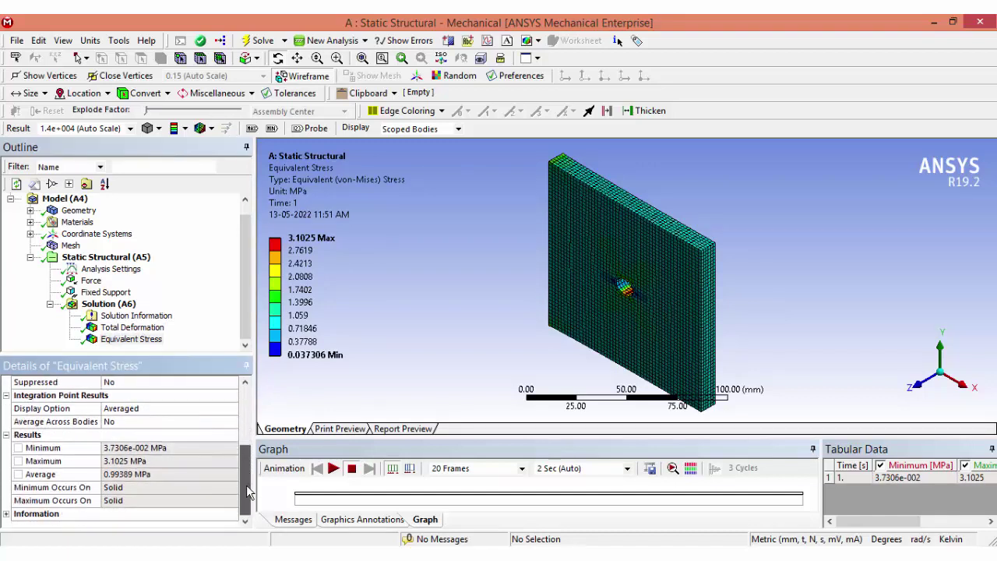
pyautogui.click(119, 340)
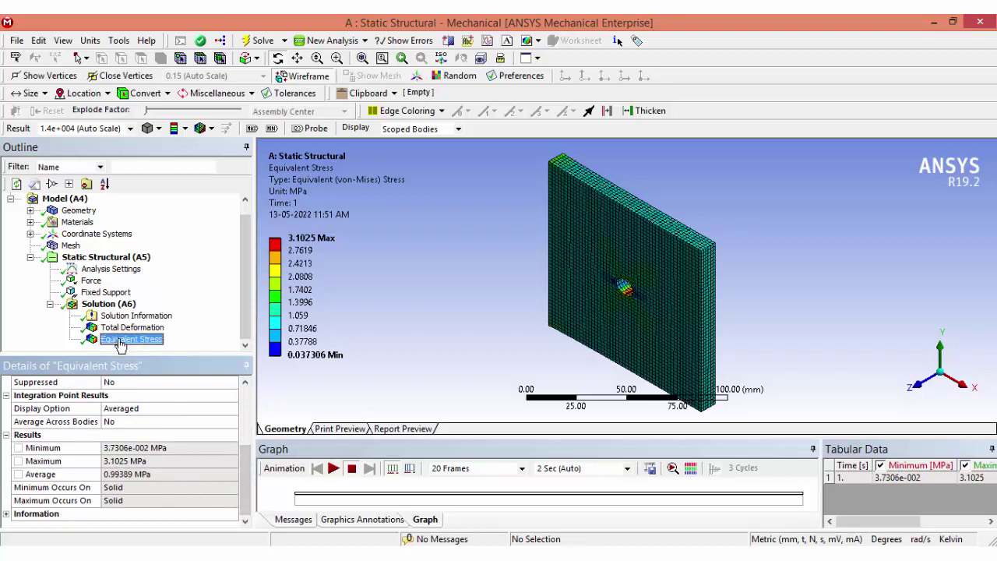
pyautogui.click(18, 466)
pyautogui.click(17, 461)
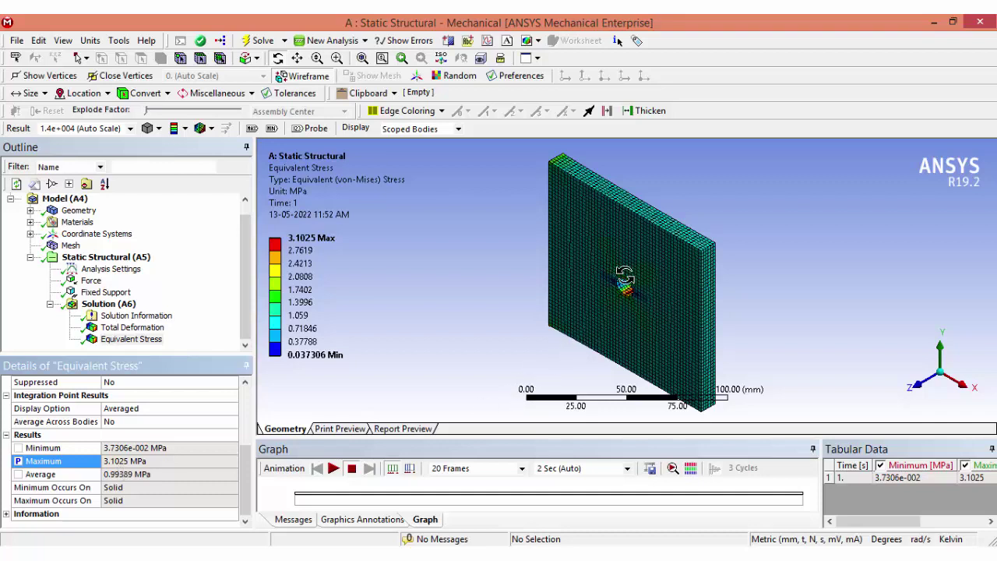
pyautogui.click(977, 26)
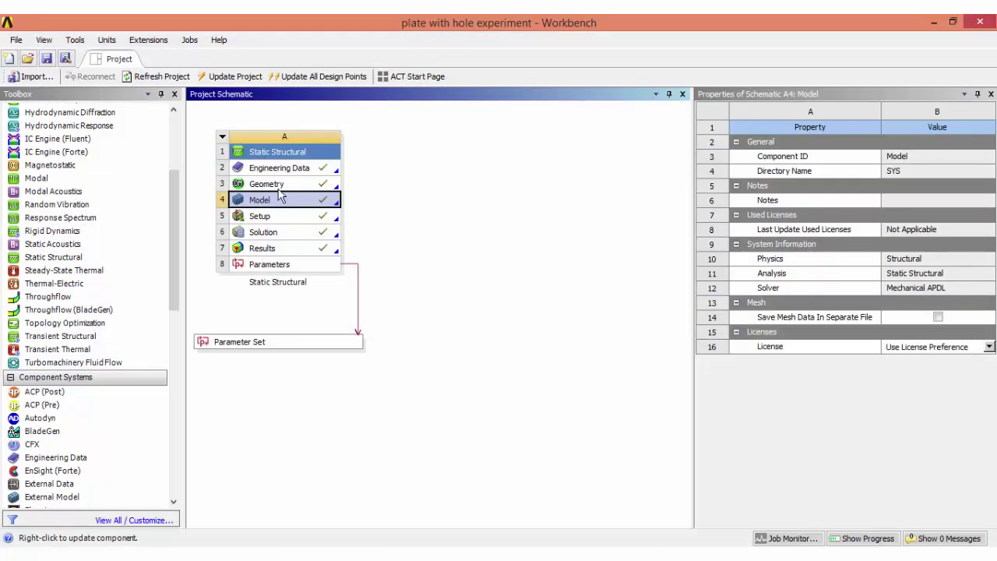
# Step: Open the plate geometry in DesignModeler and show the dimensions of Sketch1 on the XY plane
pyautogui.doubleClick(278, 189)
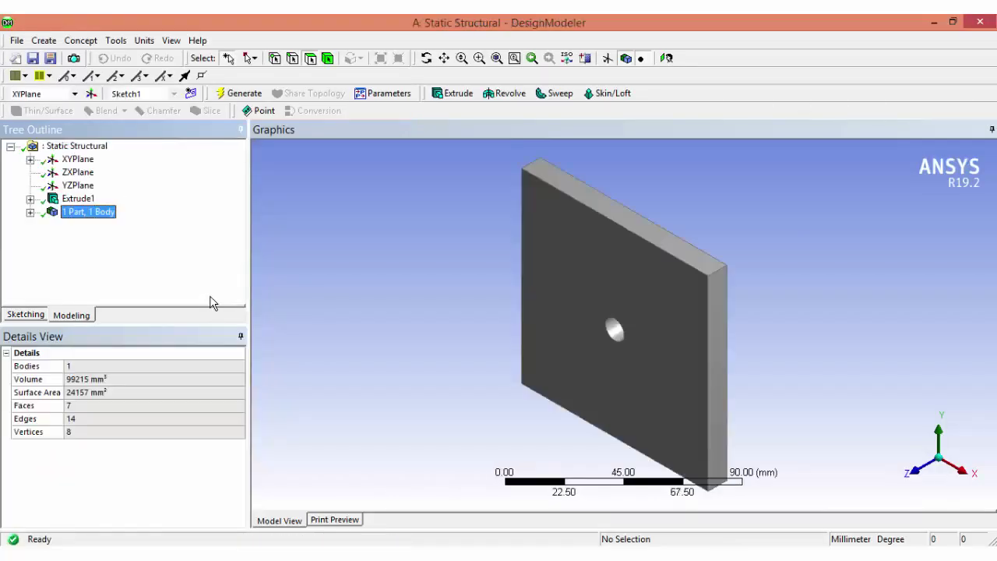
pyautogui.click(65, 213)
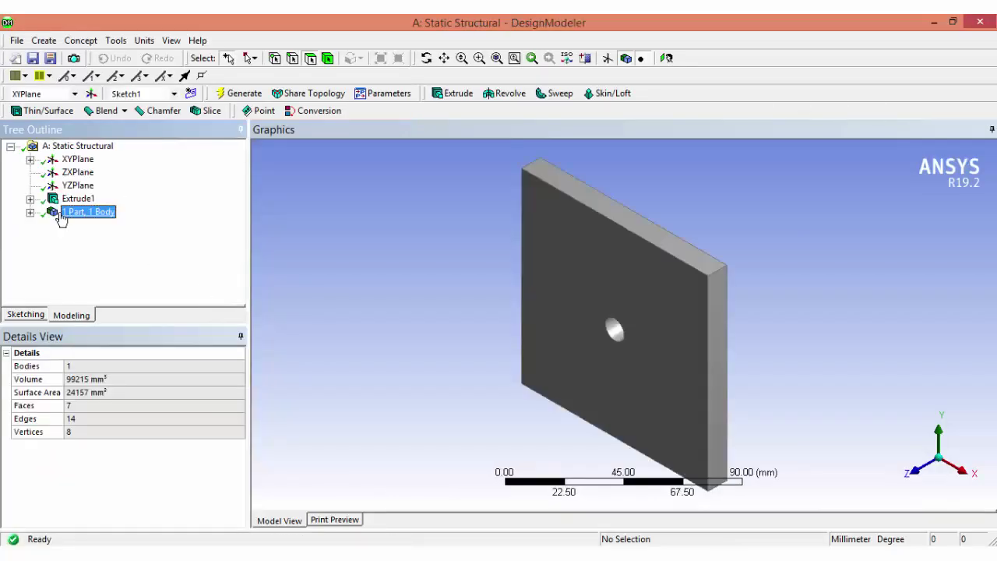
pyautogui.click(30, 159)
pyautogui.click(92, 173)
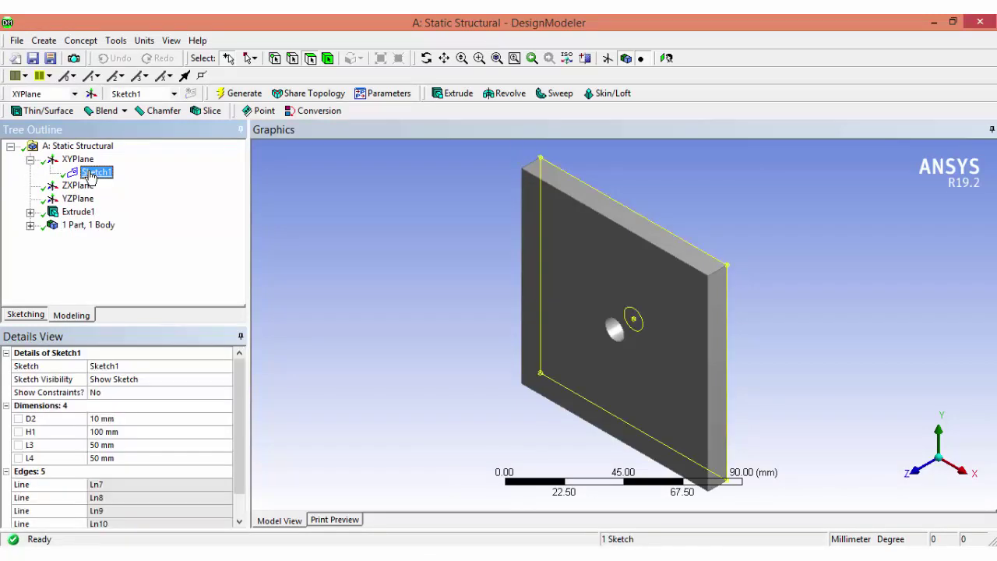
# Step: Turn the hole diameter dimension D2 into a design parameter named after the diameter, and check the Parameter Set link in Workbench
pyautogui.click(106, 419)
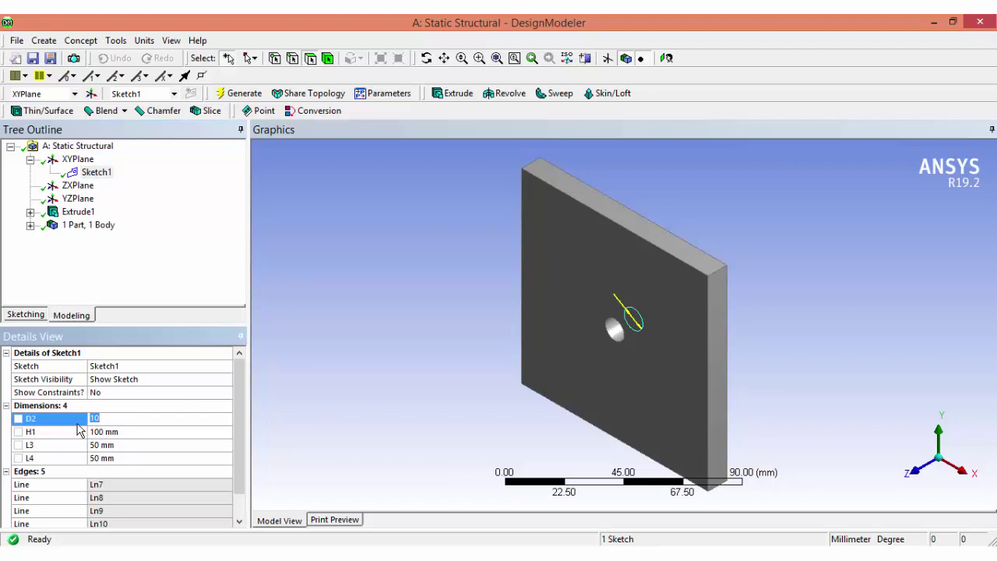
pyautogui.click(18, 419)
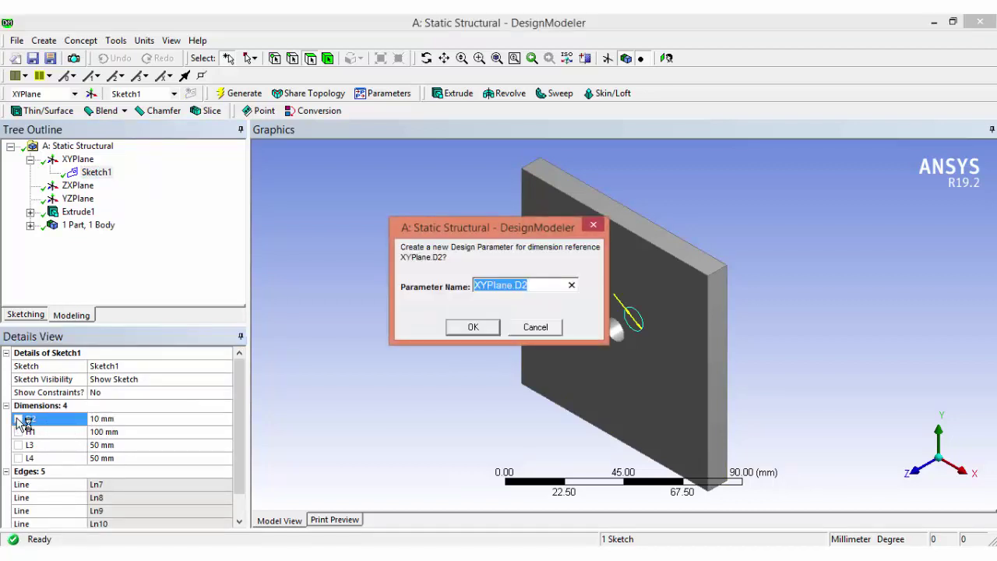
pyautogui.write('Diamet')
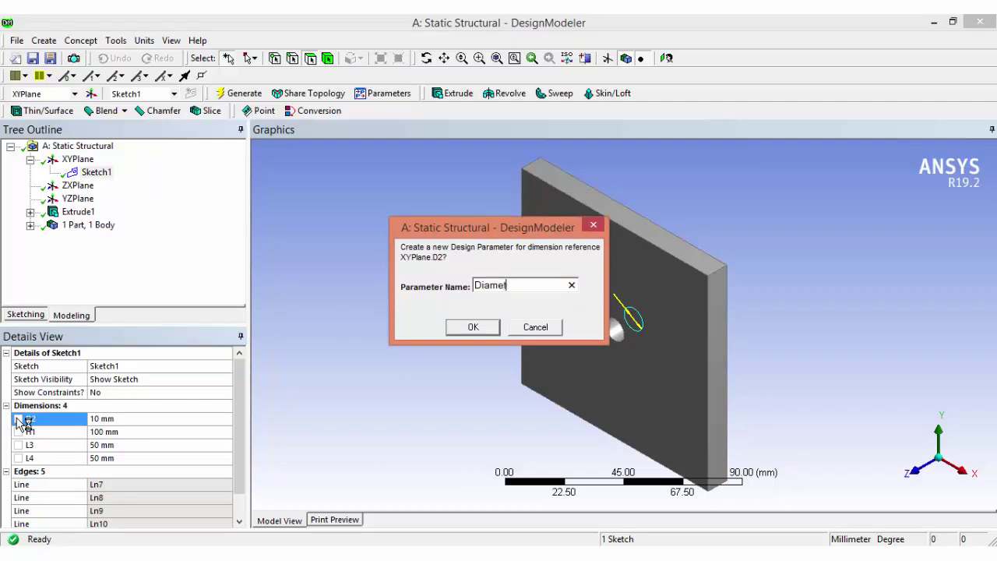
pyautogui.press('Return')
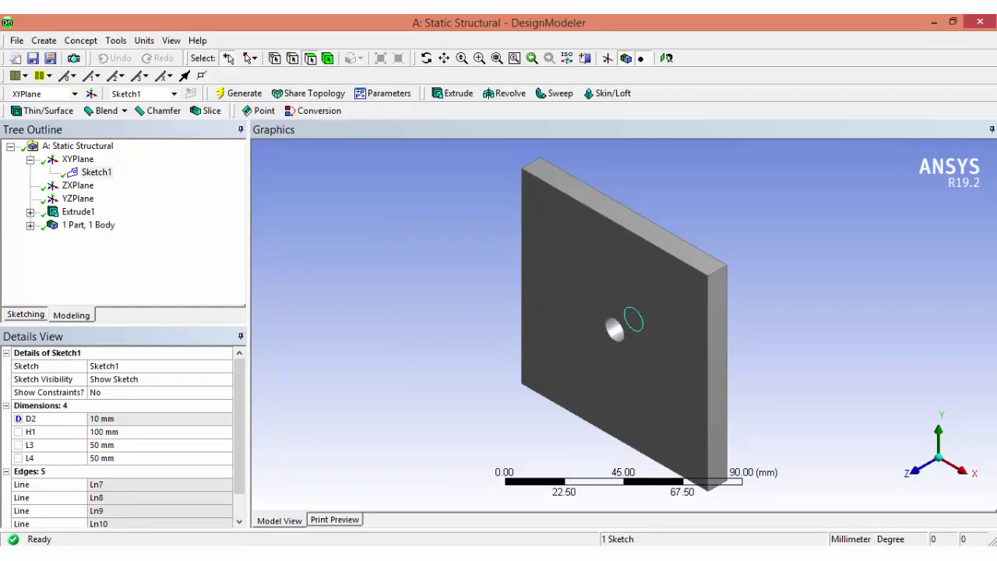
pyautogui.hotkey('alt', 'Tab')
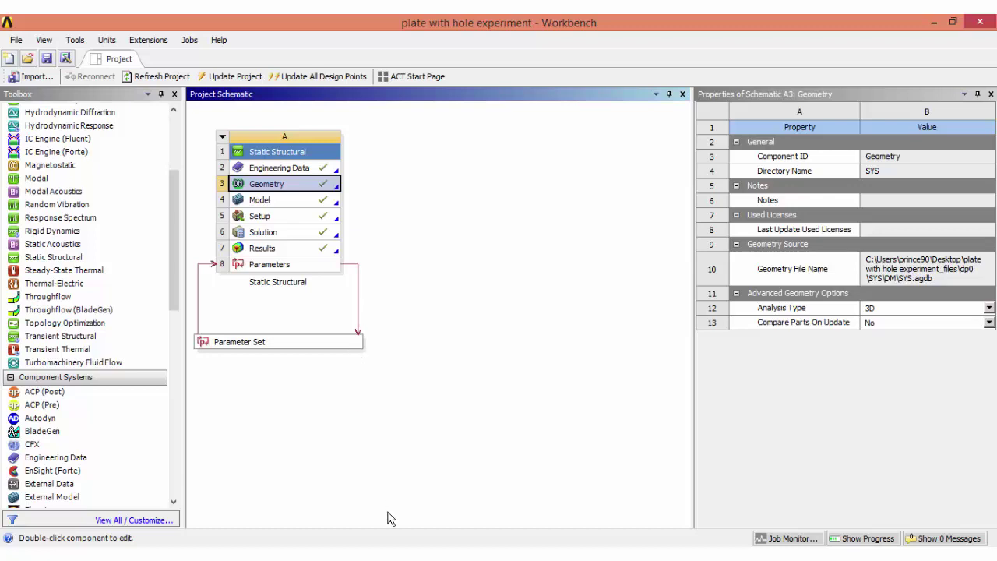
pyautogui.hotkey('alt', 'Tab')
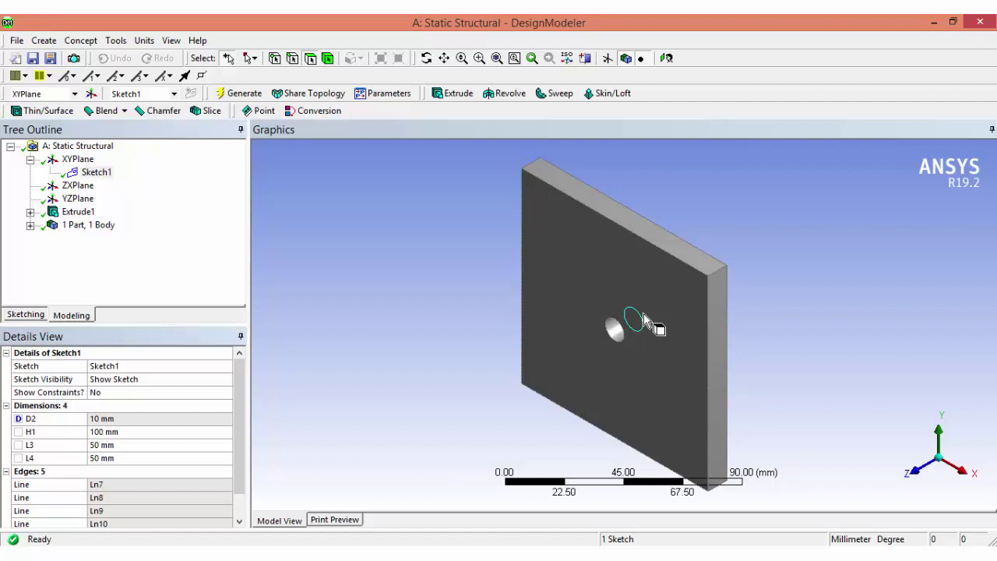
# Step: Open the Parameter Set in Workbench and add four design points with hole diameters of 20, 30, 40 and 50 mm
pyautogui.hotkey('alt', 'Tab')
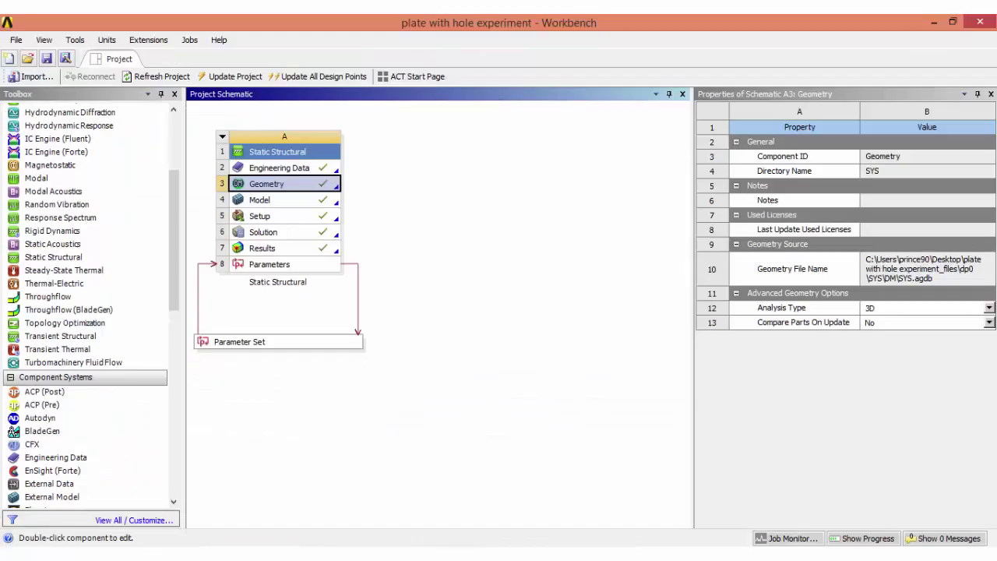
pyautogui.doubleClick(282, 345)
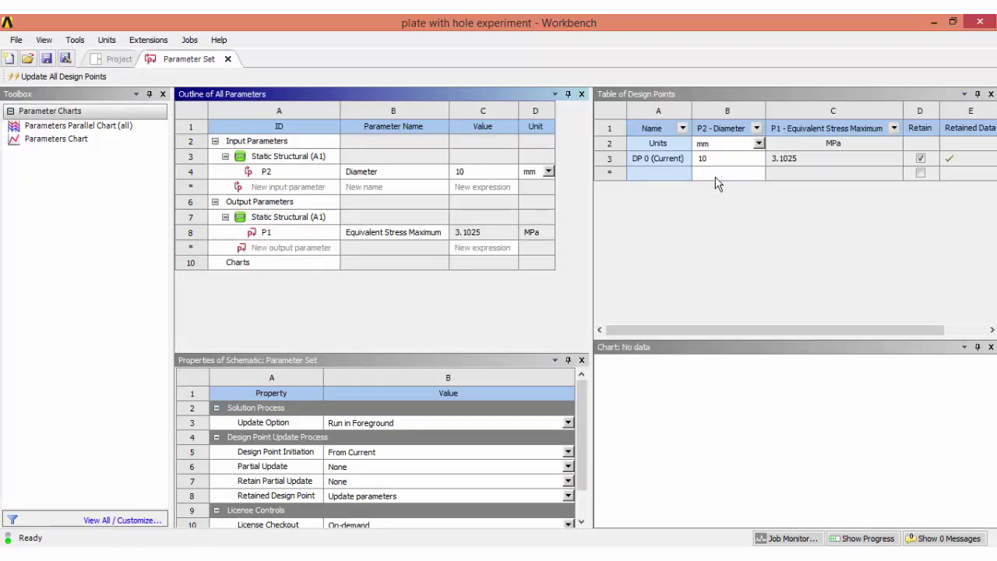
pyautogui.click(717, 173)
pyautogui.write('20')
pyautogui.press('Return')
pyautogui.write('30')
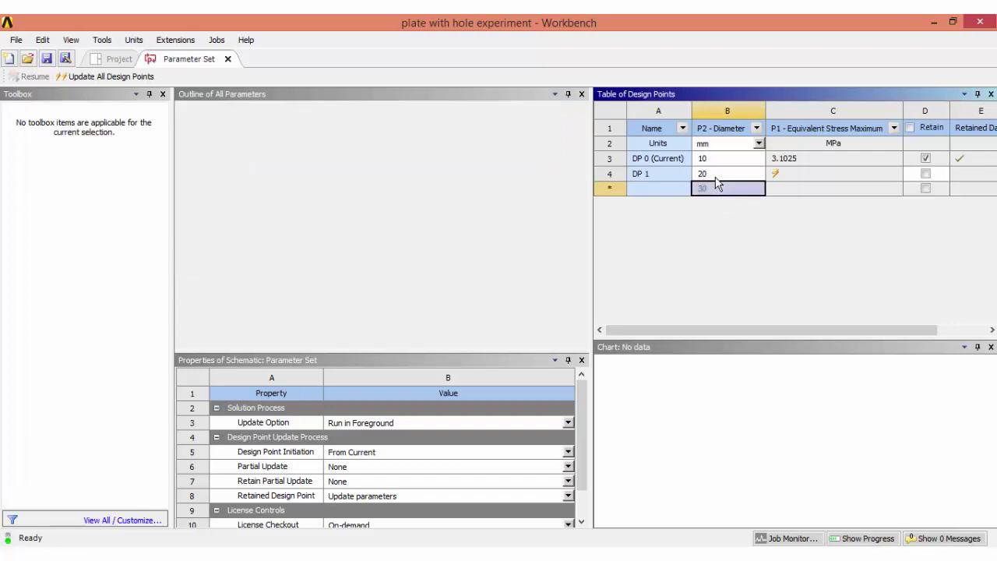
pyautogui.press('Return')
pyautogui.write('40')
pyautogui.press('Return')
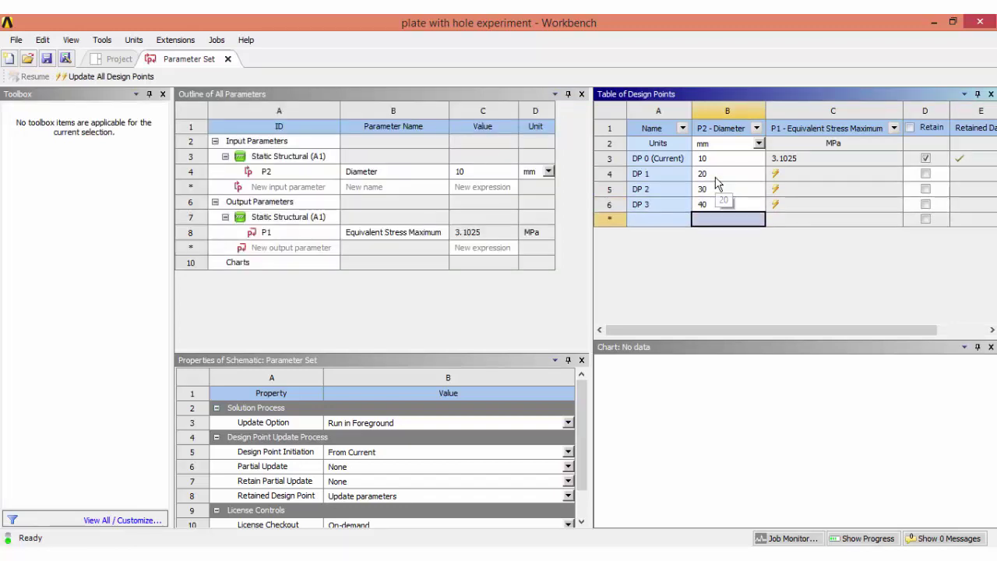
pyautogui.write('50')
pyautogui.press('Return')
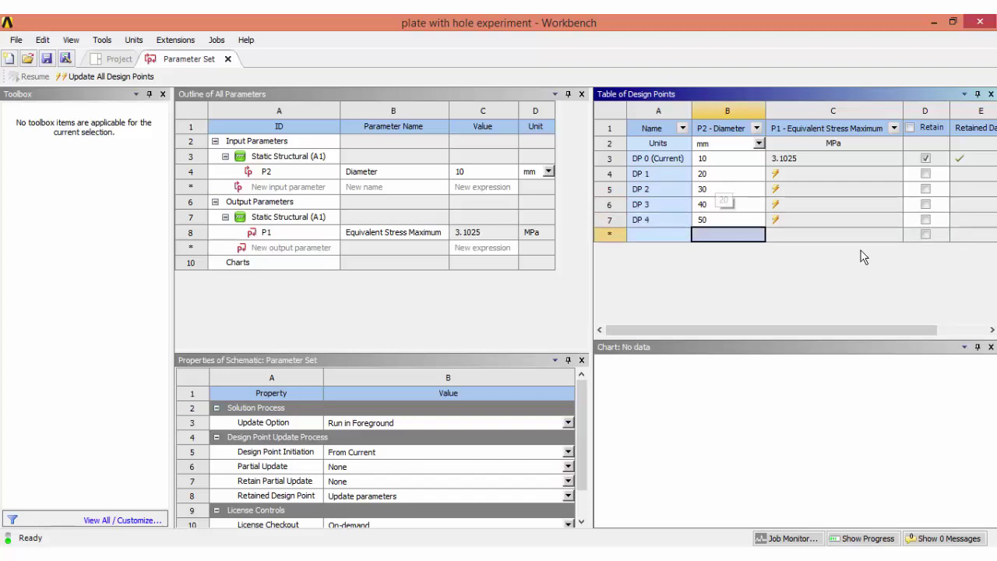
# Step: Retain the data for design points DP 1 to DP 4 and update all design points
pyautogui.click(926, 220)
pyautogui.click(925, 204)
pyautogui.click(925, 188)
pyautogui.click(926, 173)
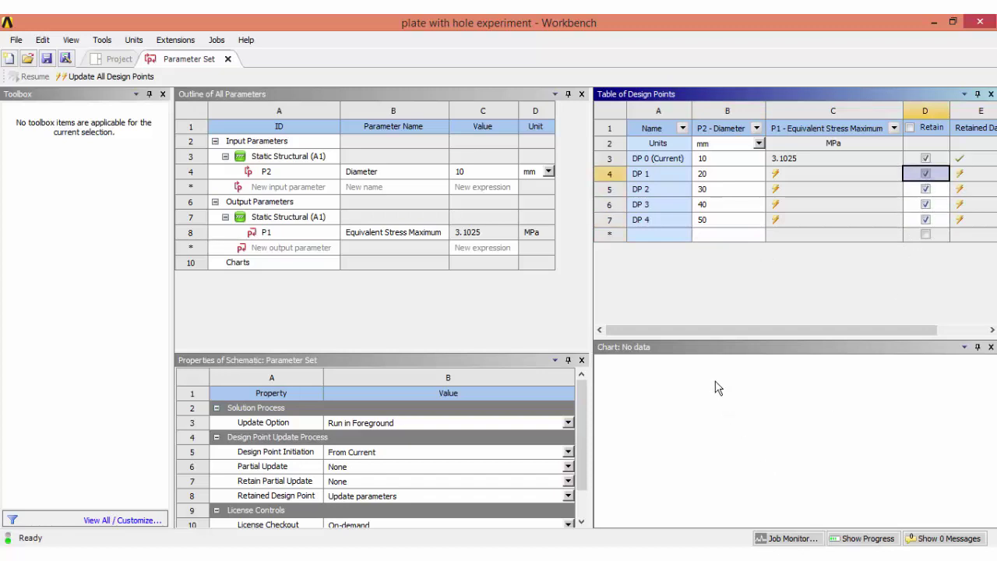
pyautogui.moveTo(727, 324)
pyautogui.mouseDown()
pyautogui.moveTo(808, 319)
pyautogui.moveTo(673, 319)
pyautogui.moveTo(737, 324)
pyautogui.mouseUp()
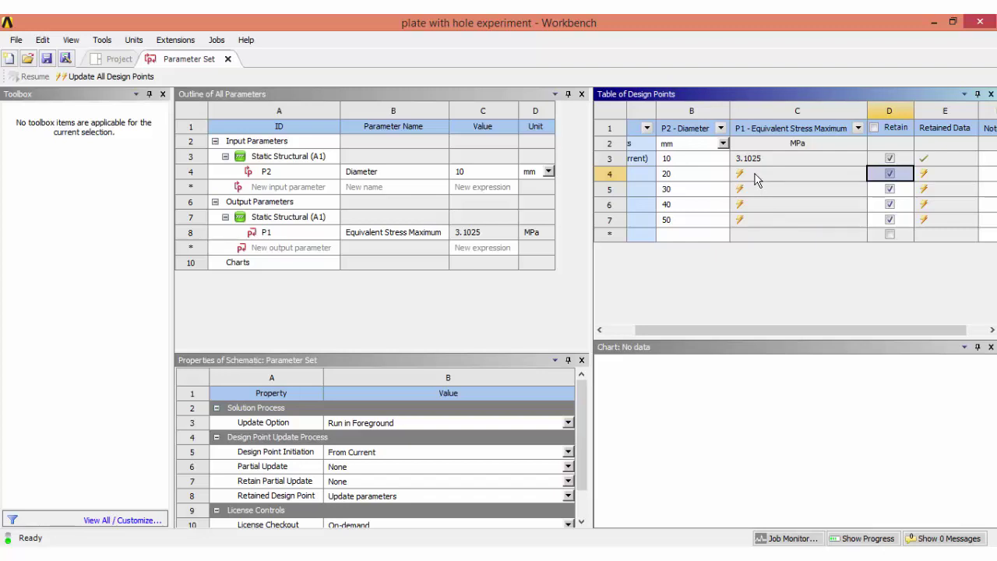
pyautogui.click(111, 75)
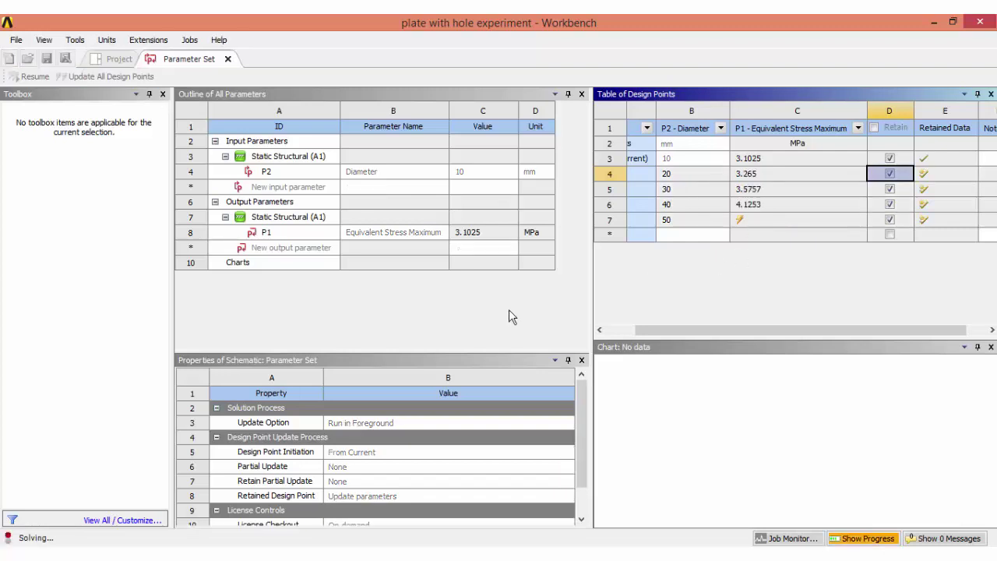
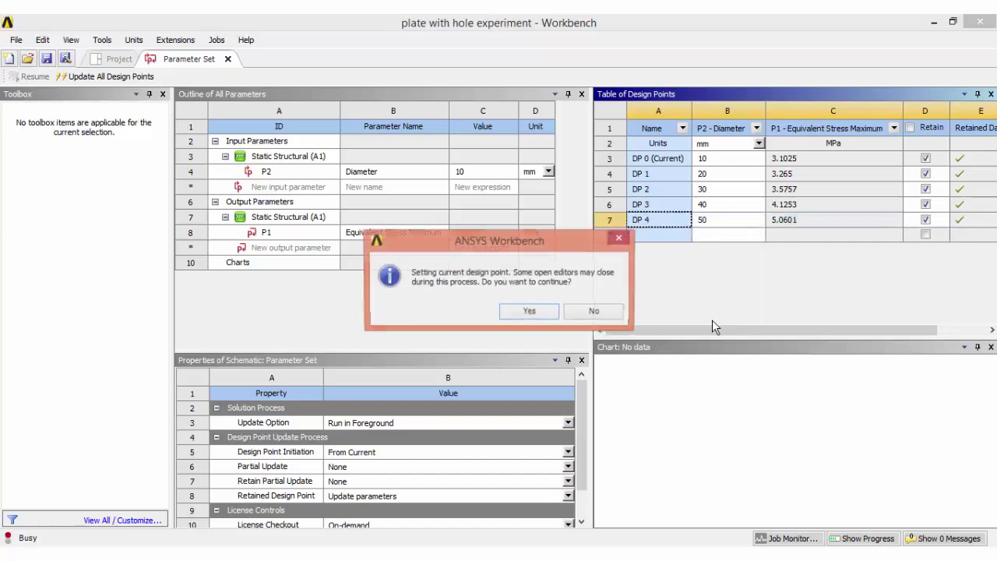
# Step: Make DP 4 the current design point and review its Equivalent Stress and Total Deformation results in Mechanical
pyautogui.click(530, 313)
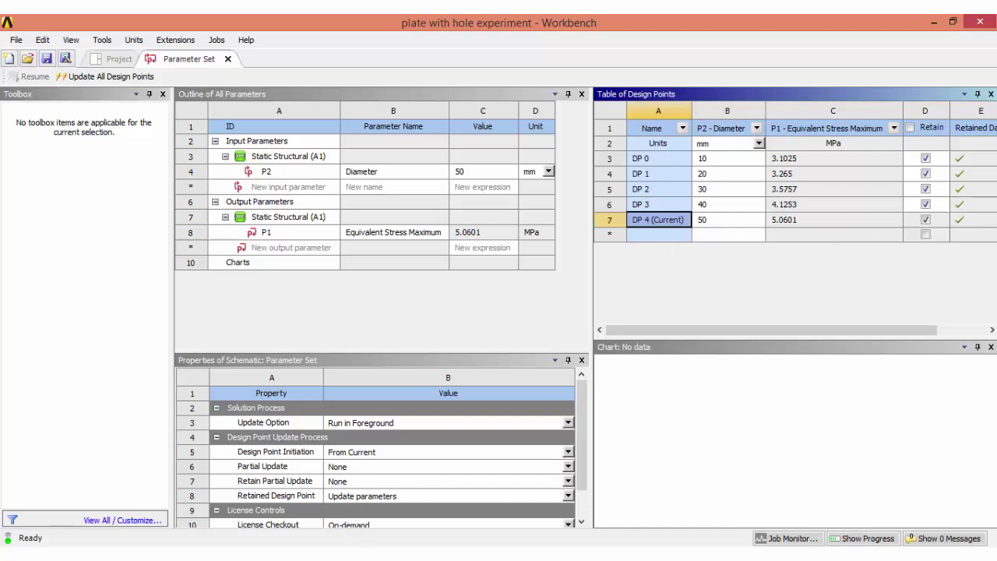
pyautogui.click(117, 58)
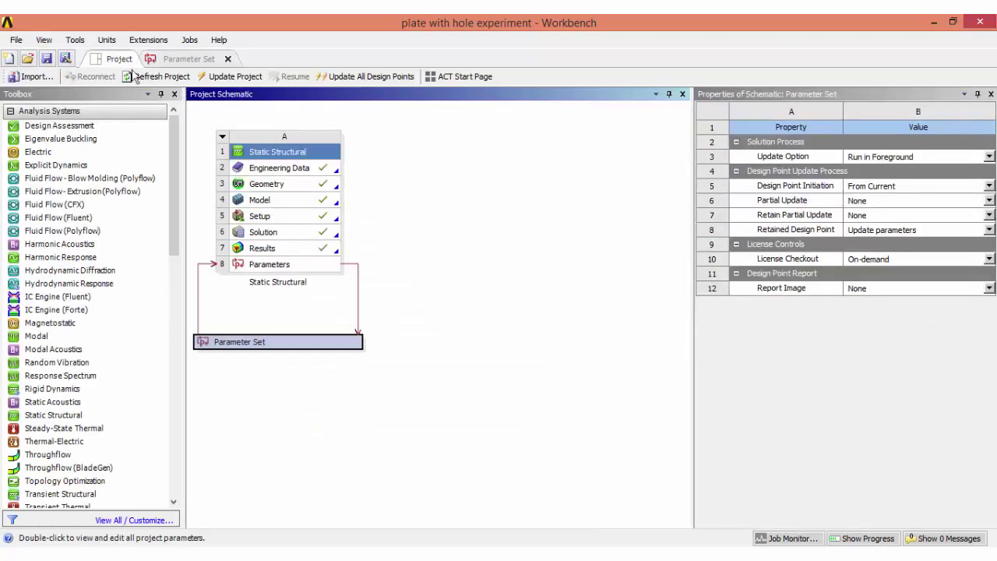
pyautogui.doubleClick(269, 249)
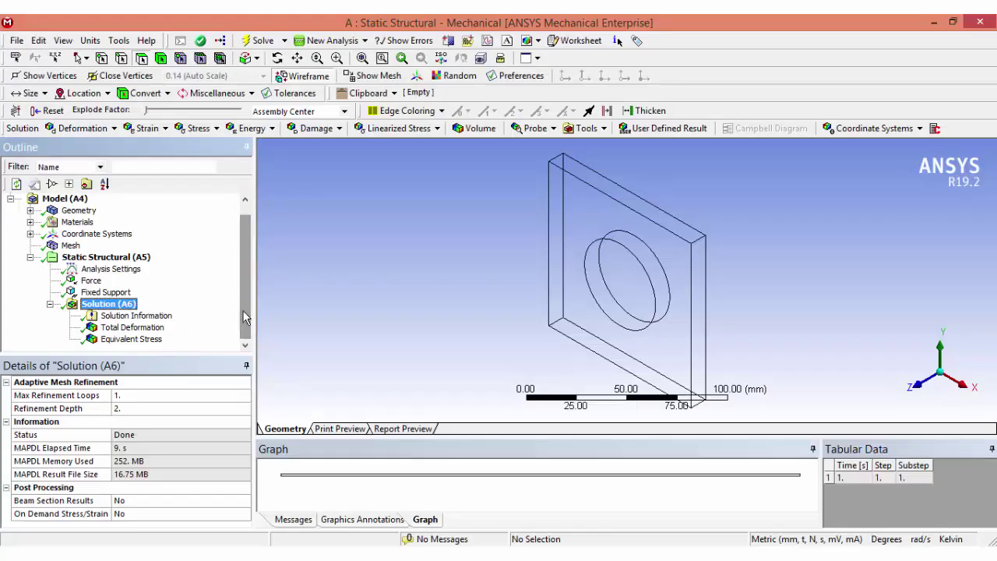
pyautogui.click(131, 339)
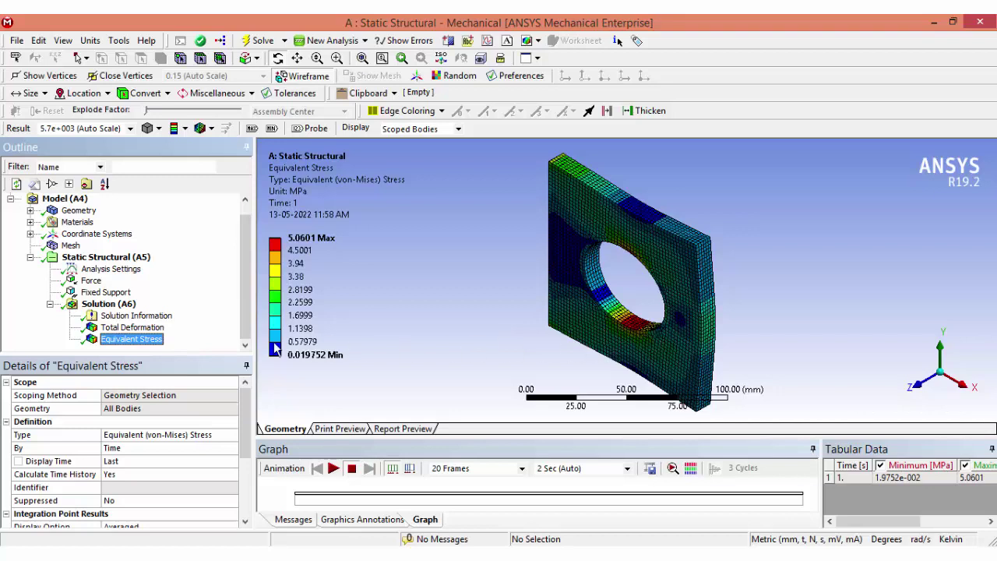
pyautogui.click(148, 328)
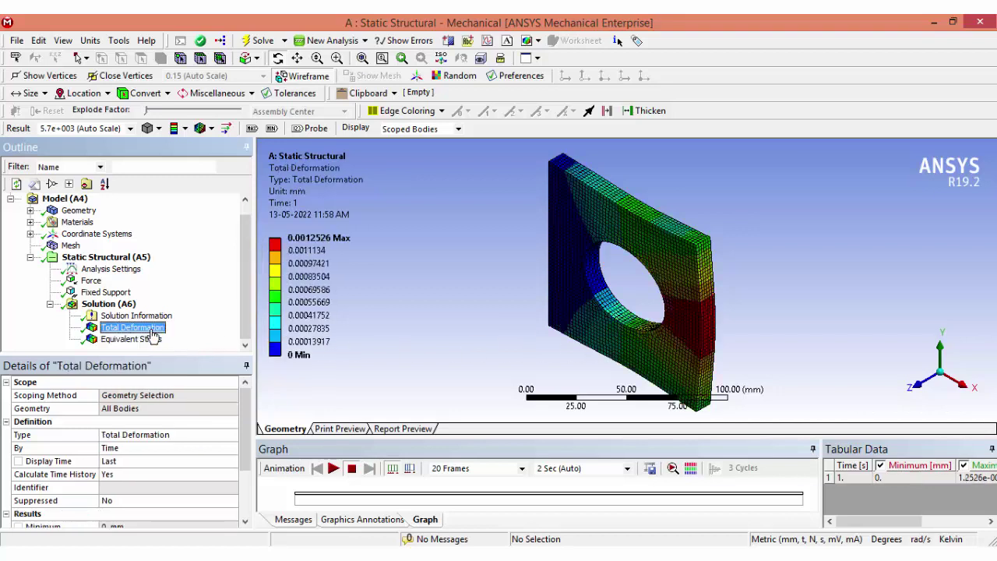
pyautogui.click(143, 340)
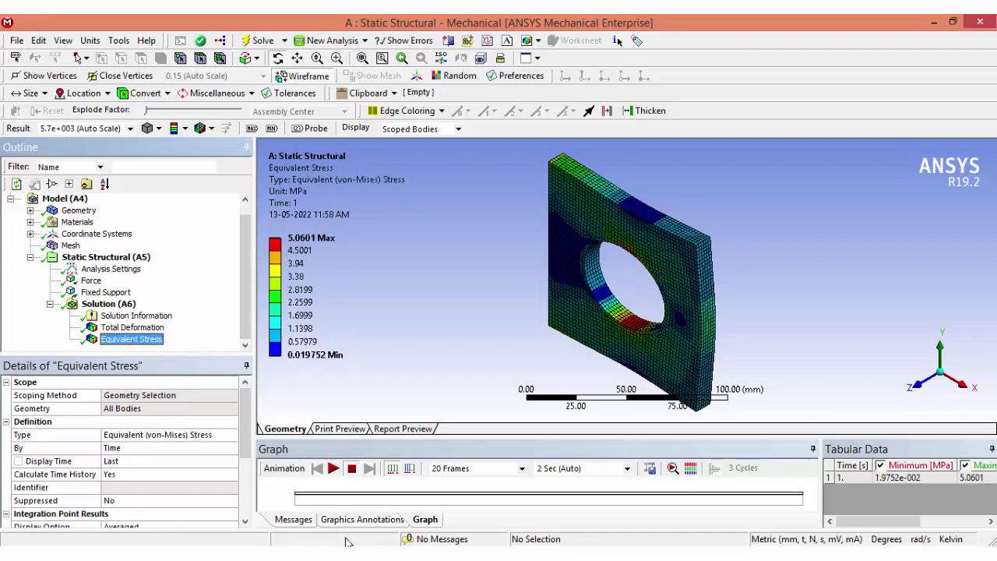
pyautogui.hotkey('alt', 'Tab')
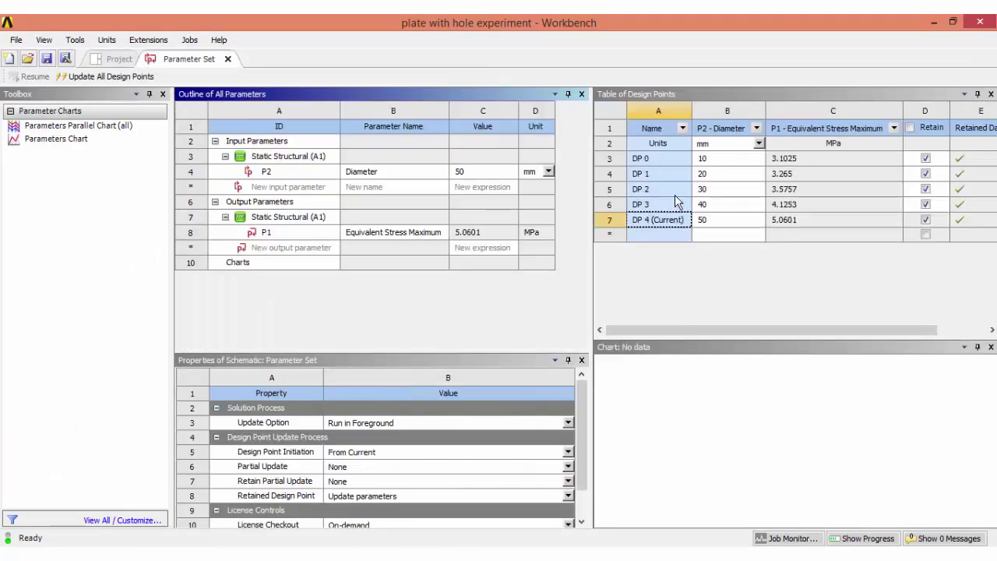
pyautogui.click(664, 190)
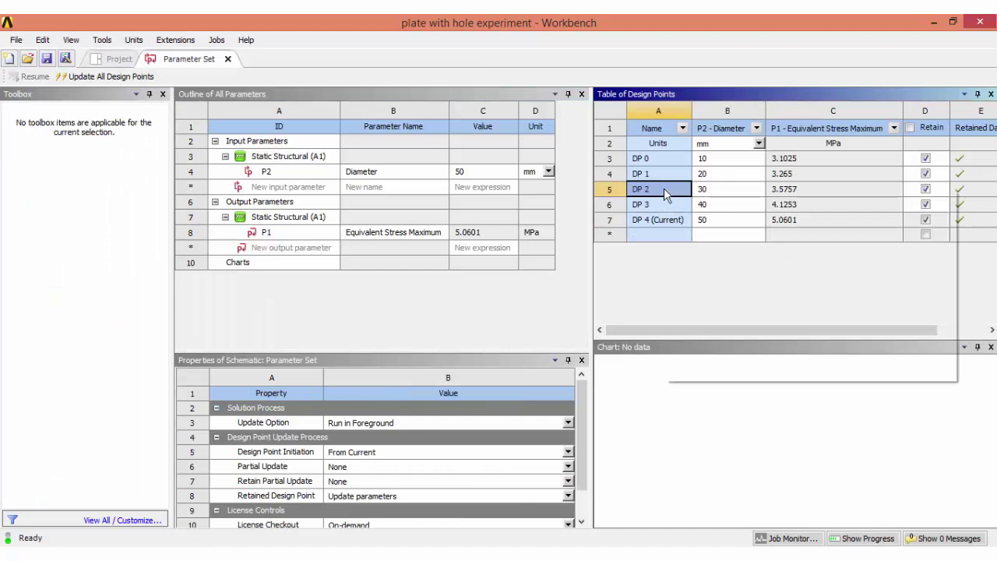
pyautogui.rightClick(664, 188)
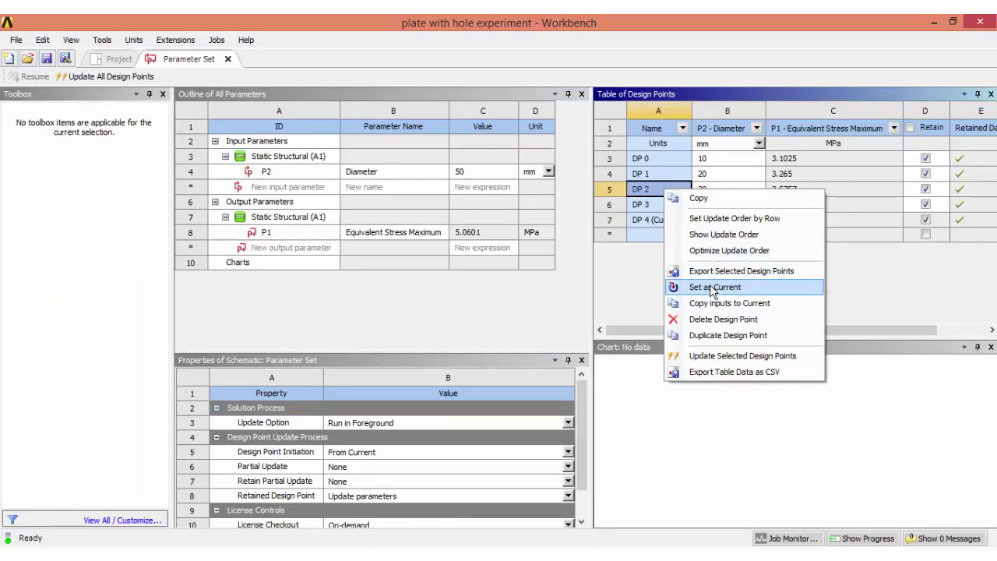
pyautogui.click(638, 273)
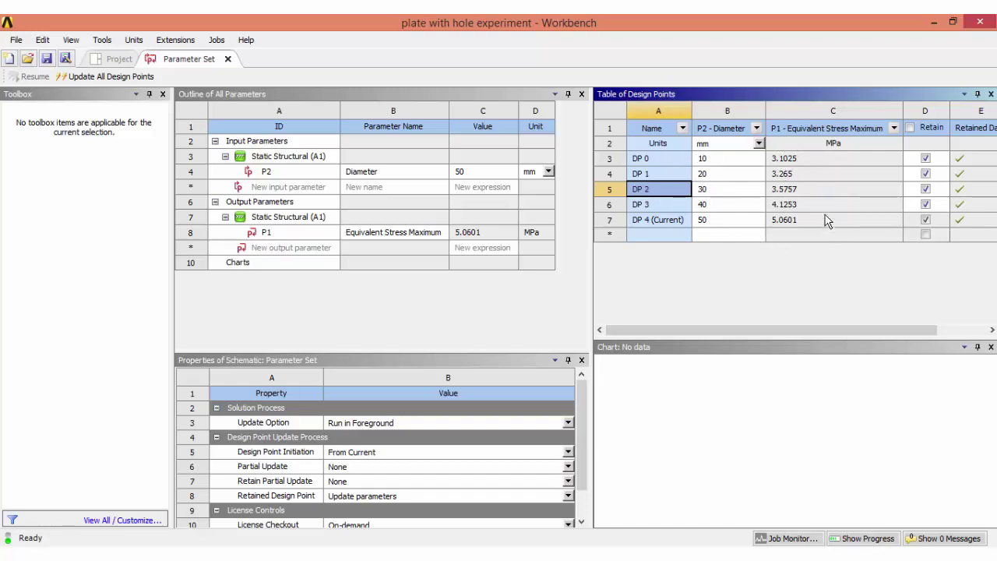
# Step: Export the design point table data to the Desktop as a CSV file named hole stress
pyautogui.rightClick(785, 221)
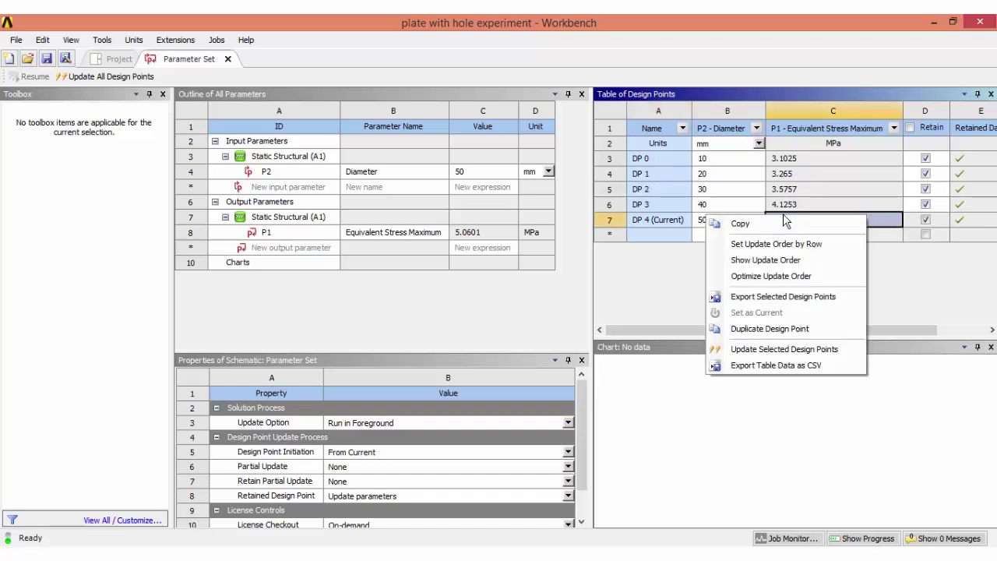
pyautogui.click(780, 366)
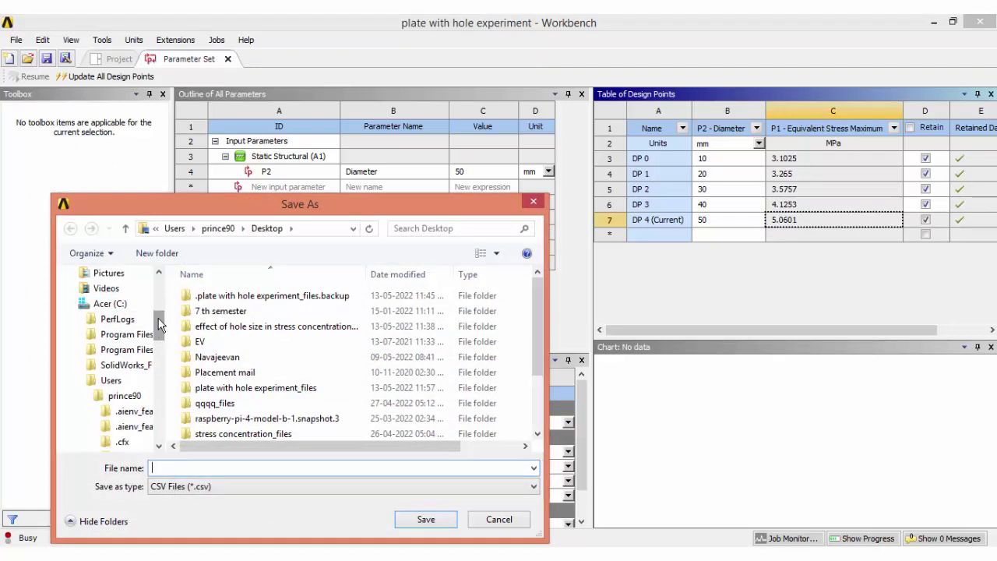
pyautogui.moveTo(158, 333); pyautogui.dragTo(158, 282)
pyautogui.click(110, 295)
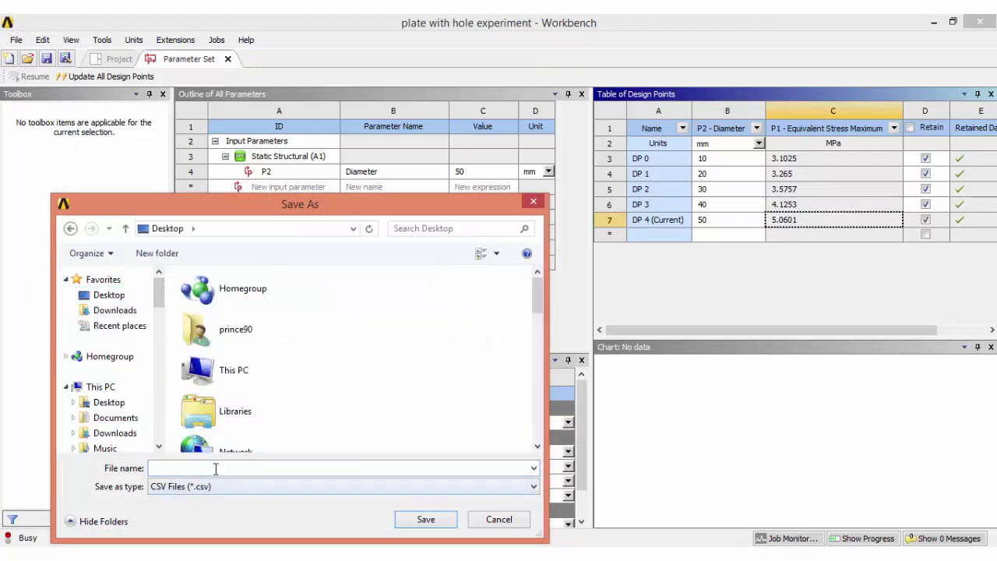
pyautogui.write('hole stress')
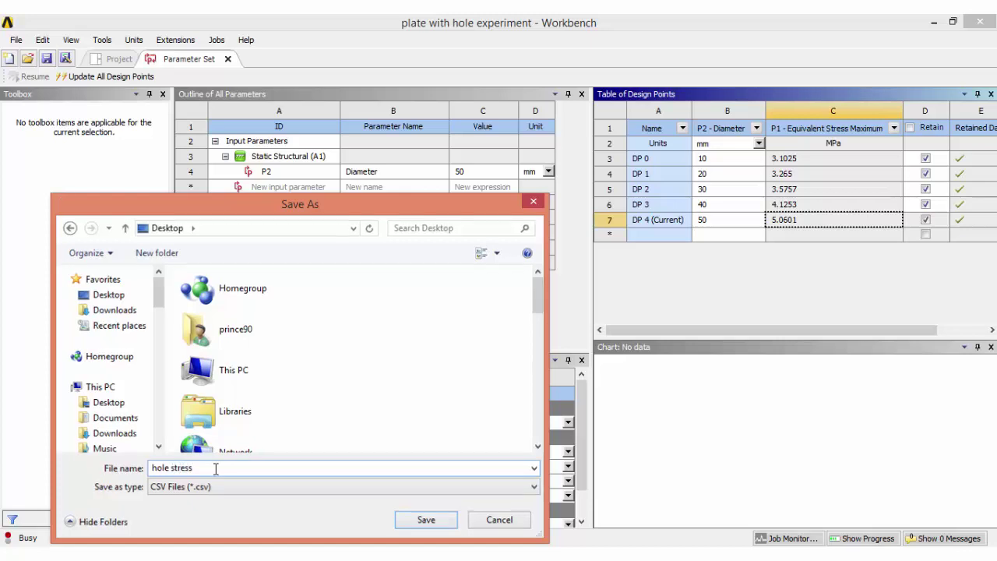
pyautogui.press('Return')
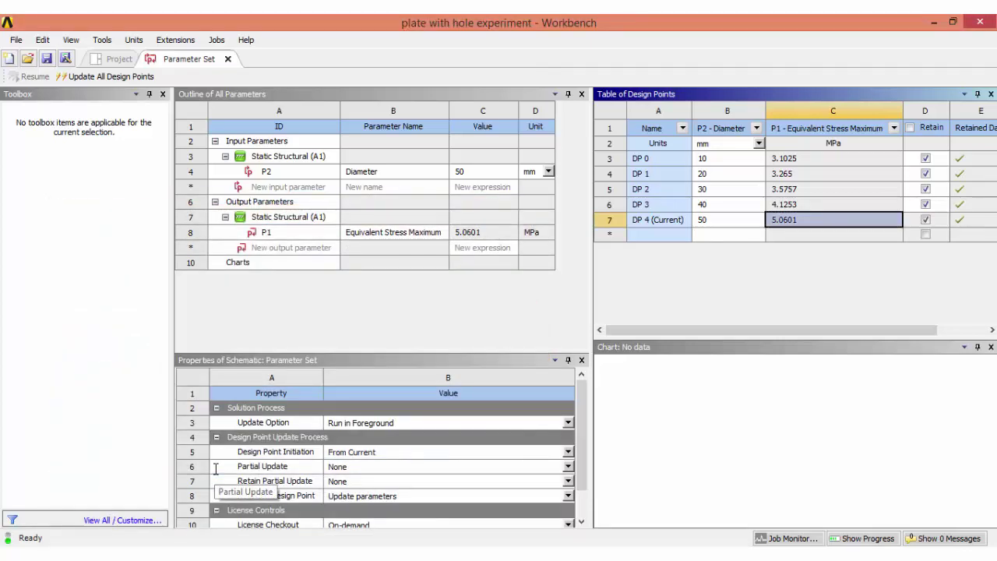
# Step: Open the hole stress CSV file from the desktop in Excel and check what the P1 and P2 columns stand for
pyautogui.click(933, 24)
pyautogui.click(930, 22)
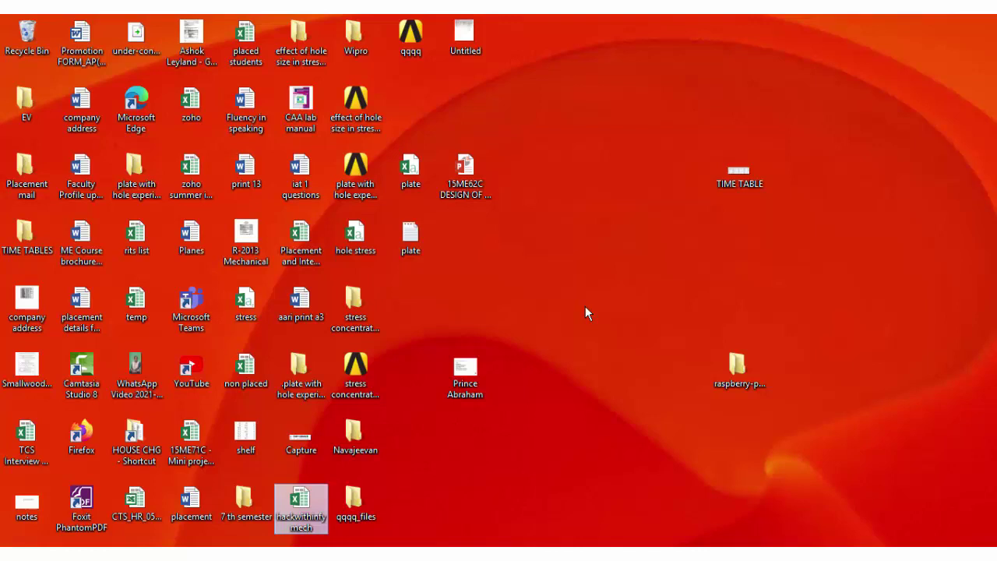
pyautogui.press('h')
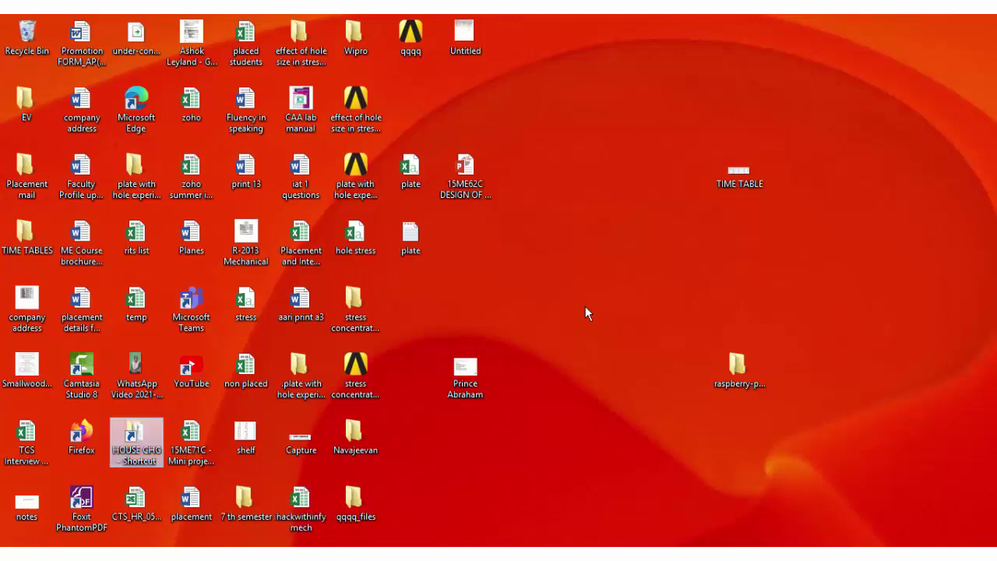
pyautogui.press('h')
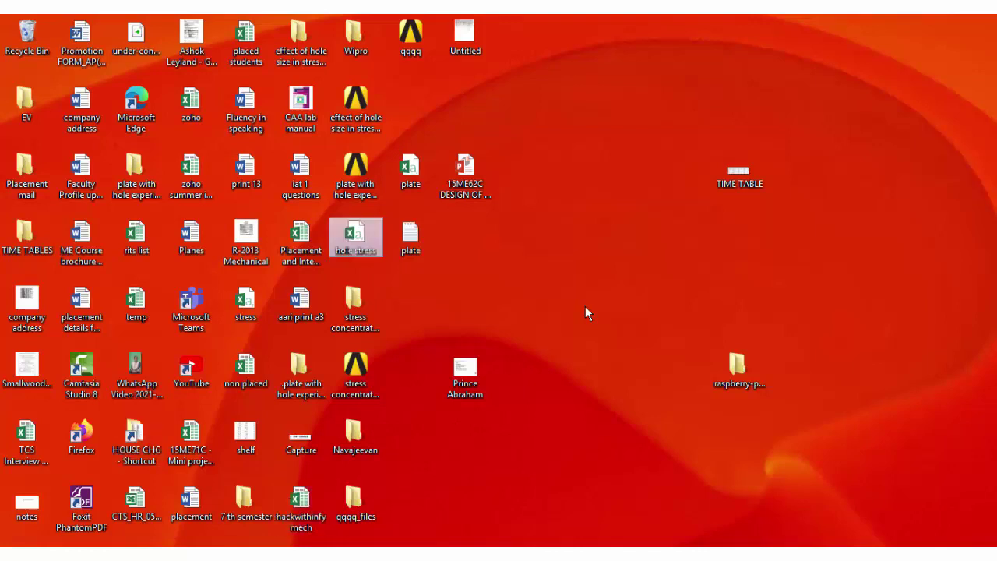
pyautogui.doubleClick(372, 247)
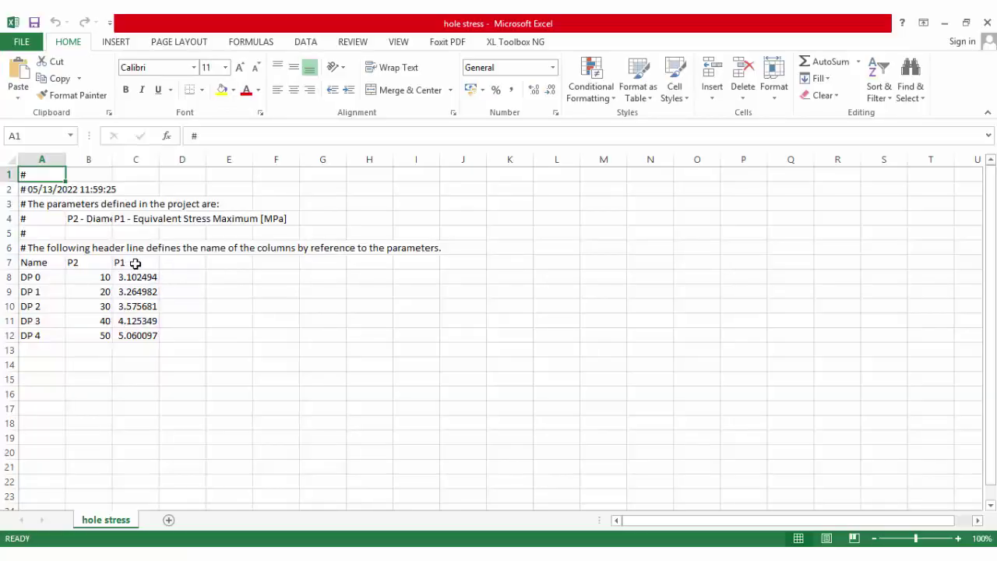
pyautogui.click(136, 262)
pyautogui.click(137, 220)
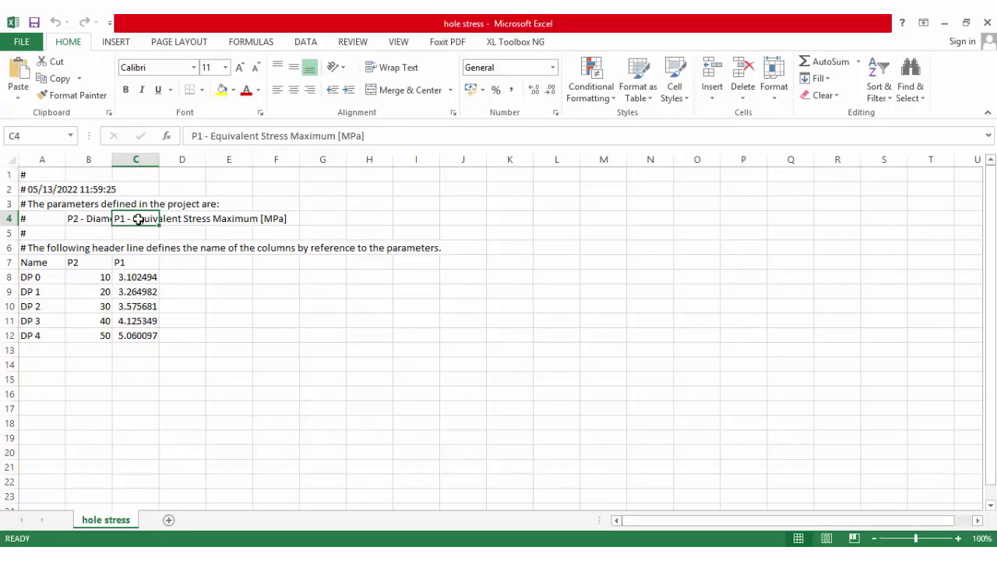
pyautogui.click(73, 262)
pyautogui.click(88, 219)
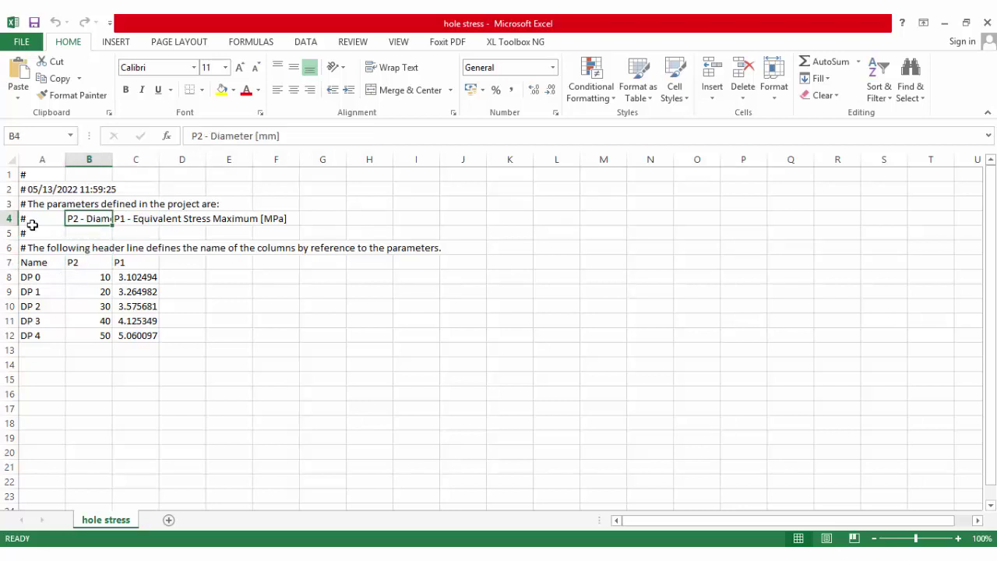
# Step: Delete comment rows 5 and 6 and the three comment rows above the parameter description row
pyautogui.moveTo(9, 233); pyautogui.dragTo(10, 247)
pyautogui.rightClick(10, 247)
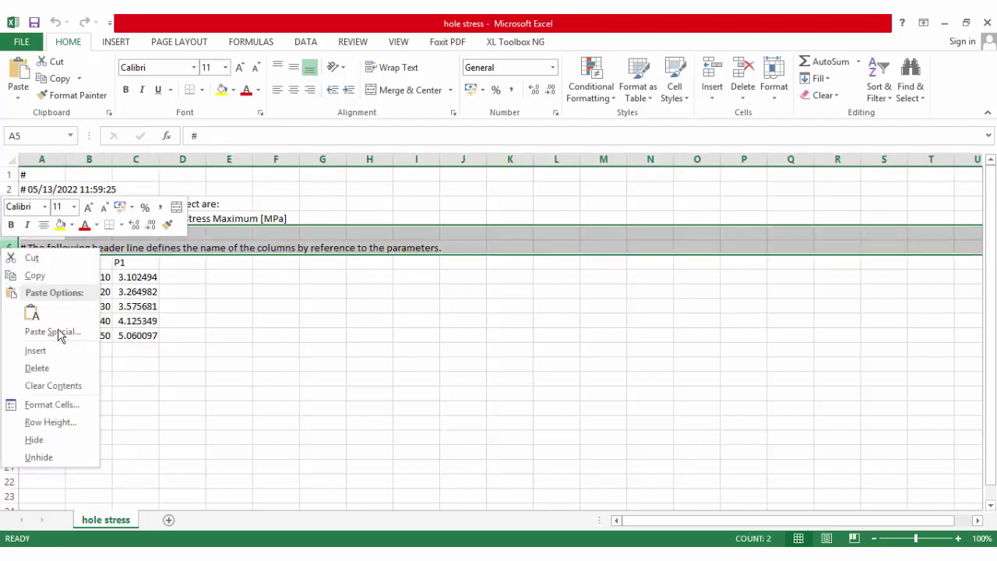
pyautogui.click(55, 362)
pyautogui.moveTo(9, 175); pyautogui.dragTo(13, 202)
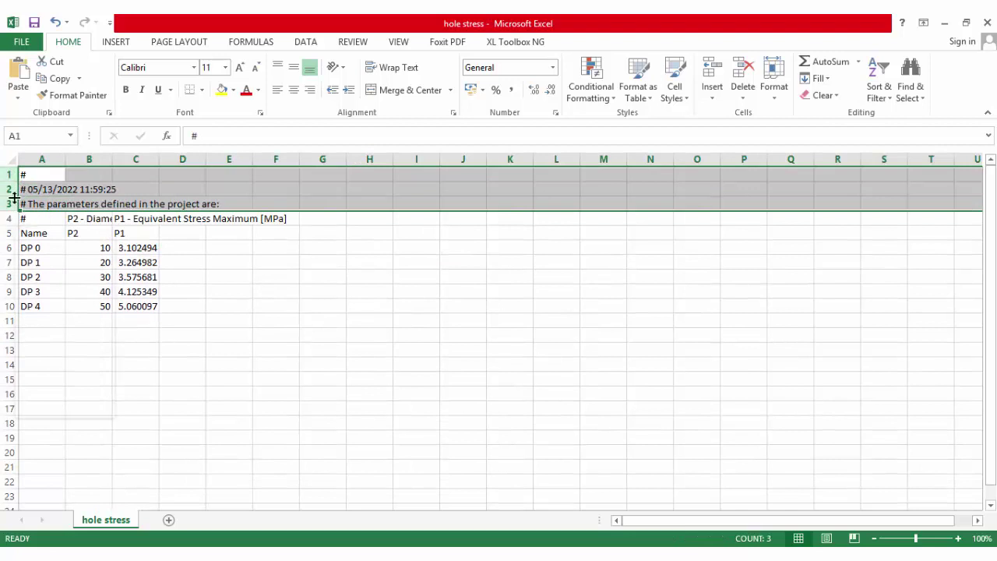
pyautogui.rightClick(14, 202)
pyautogui.click(53, 302)
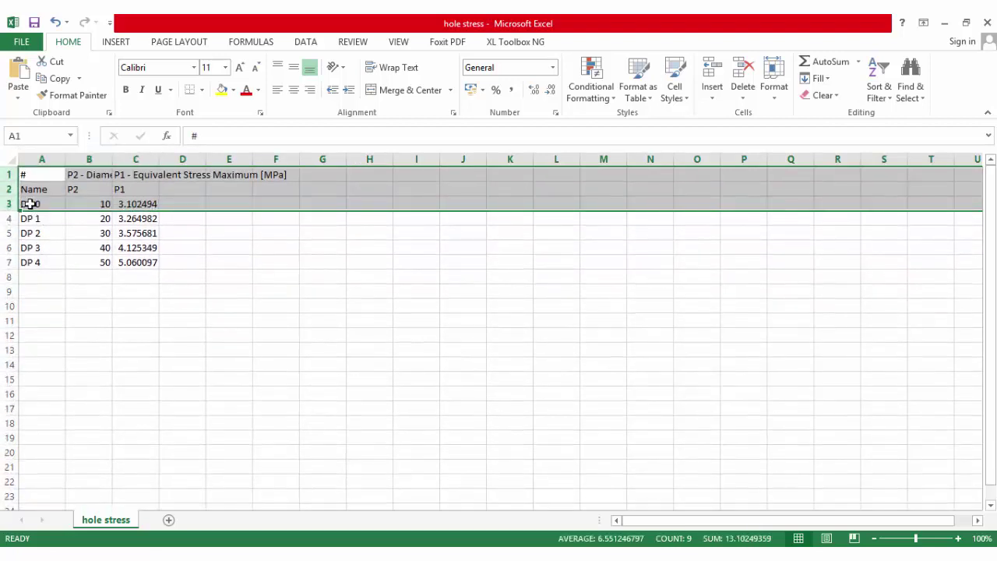
# Step: Delete the Name/P2/P1 header row and fit column B's width to the P2 - Diameter [mm] heading
pyautogui.click(9, 189)
pyautogui.rightClick(11, 190)
pyautogui.click(81, 314)
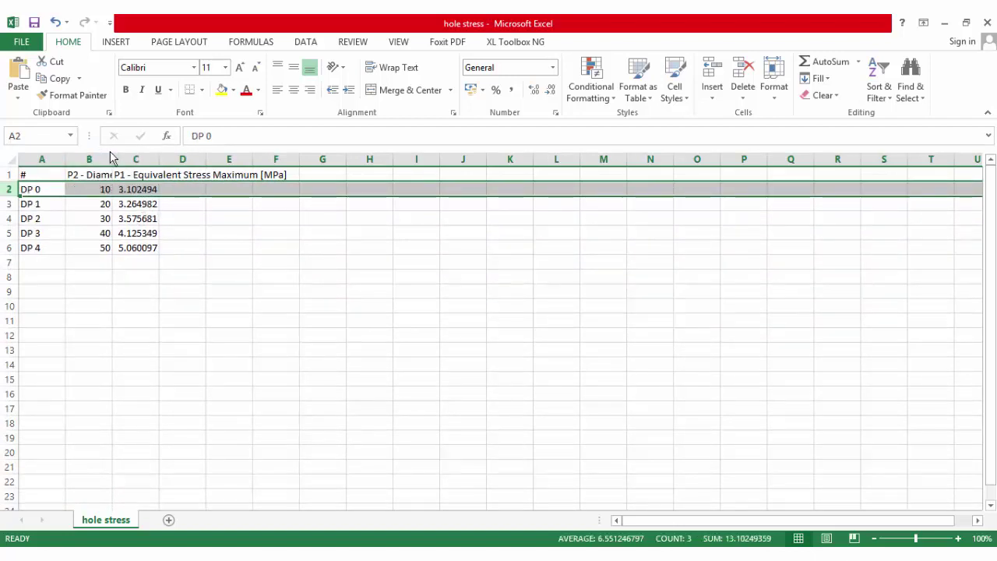
pyautogui.doubleClick(113, 159)
pyautogui.click(137, 173)
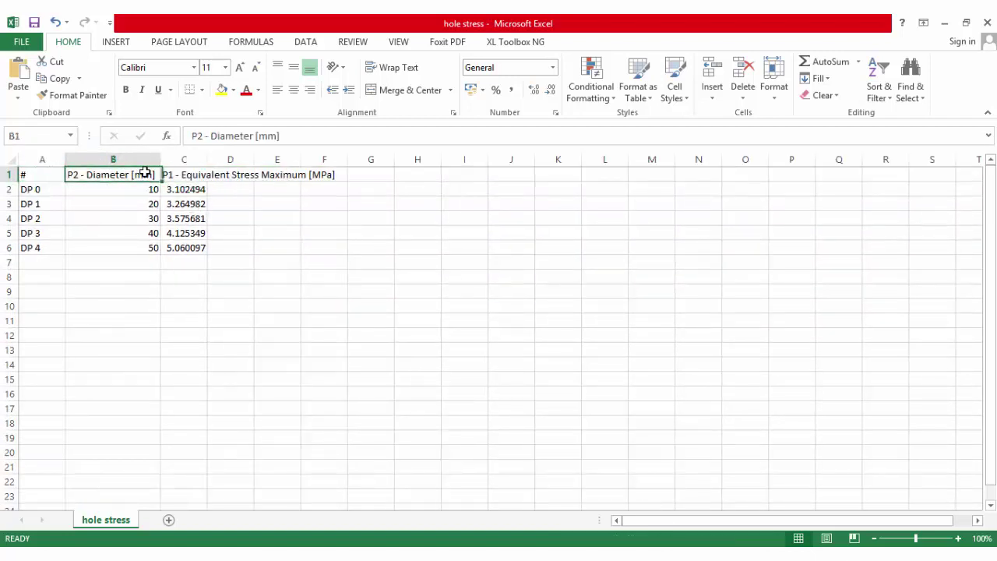
# Step: Delete the # column holding the design point names DP 0 to DP 4
pyautogui.click(191, 175)
pyautogui.click(325, 173)
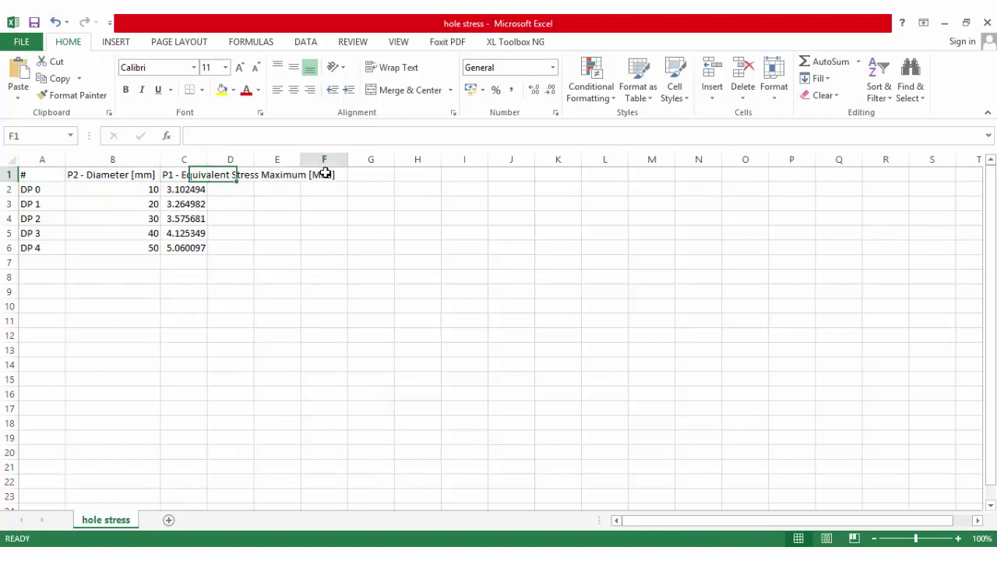
pyautogui.click(42, 159)
pyautogui.rightClick(42, 159)
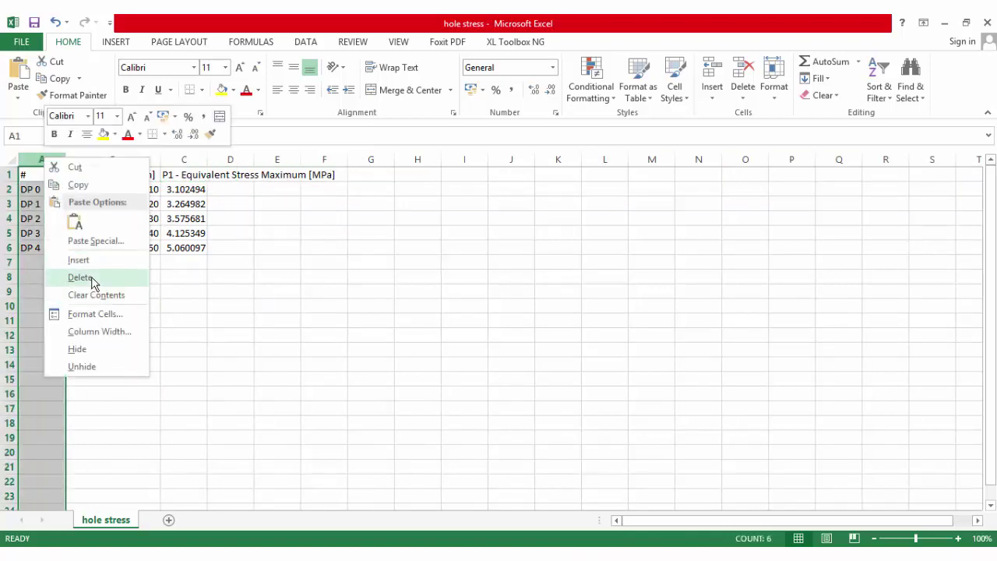
pyautogui.click(91, 278)
# Step: Compare the maximum equivalent stress values across the hole diameters, from the smallest to the largest
pyautogui.click(91, 189)
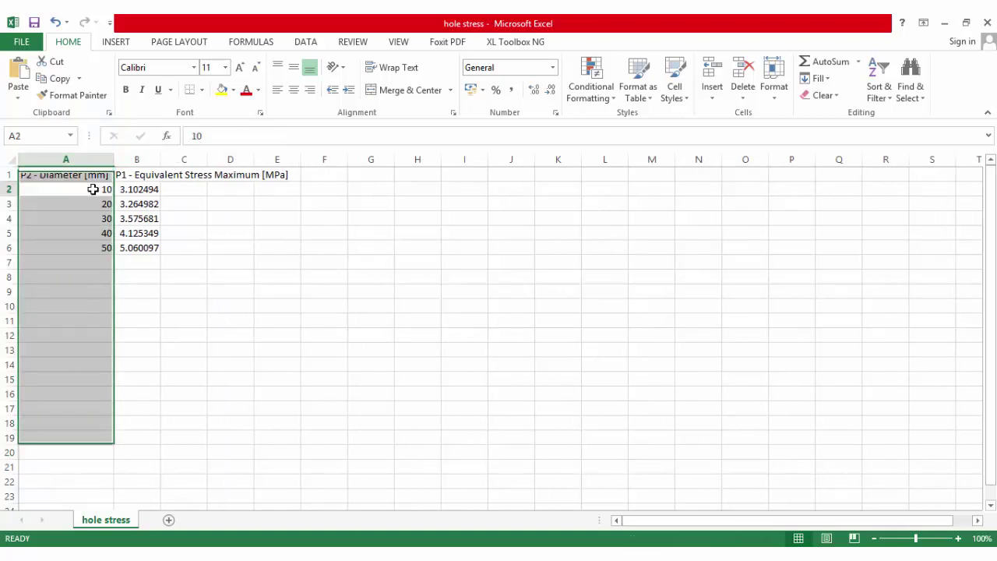
pyautogui.click(151, 191)
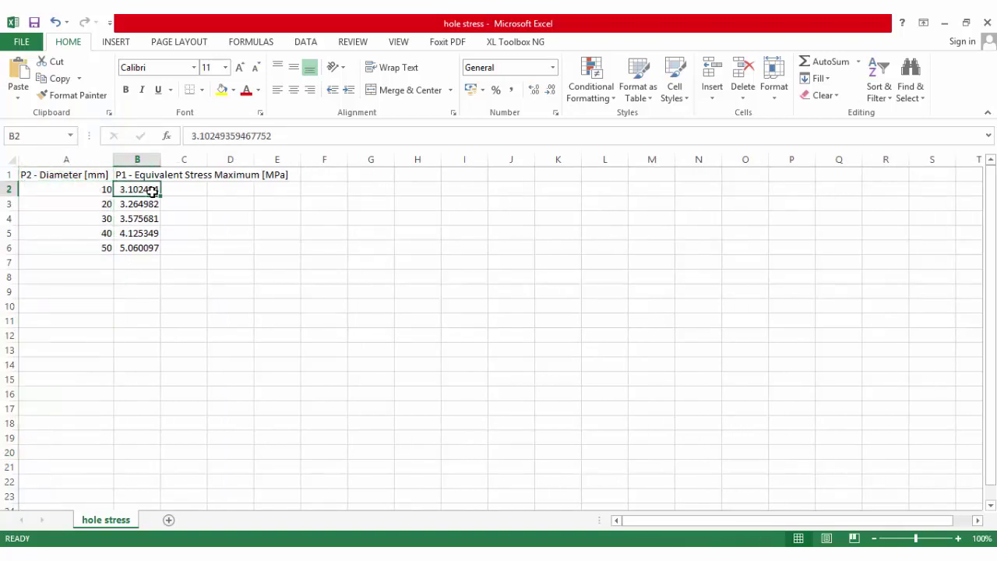
pyautogui.click(94, 246)
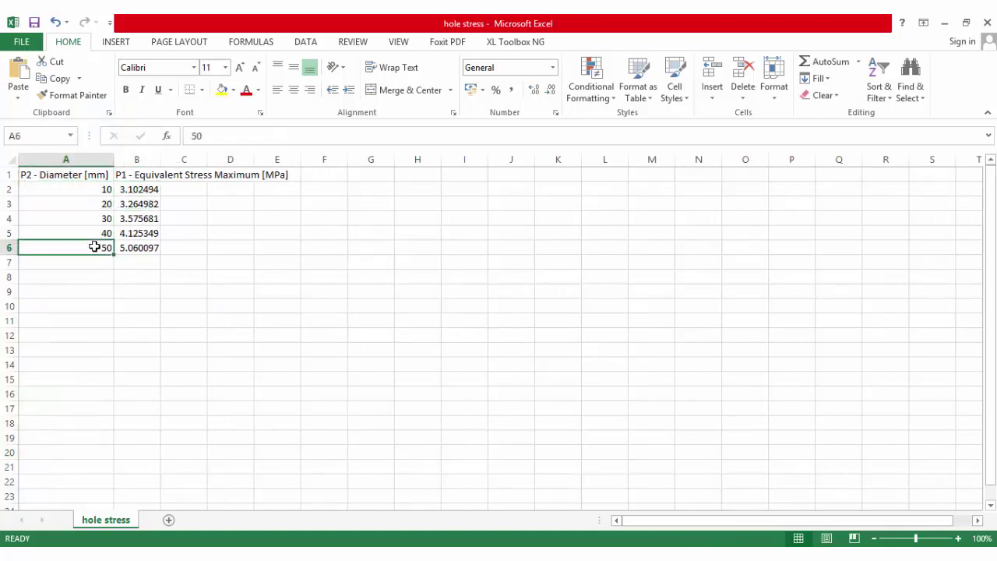
pyautogui.click(146, 247)
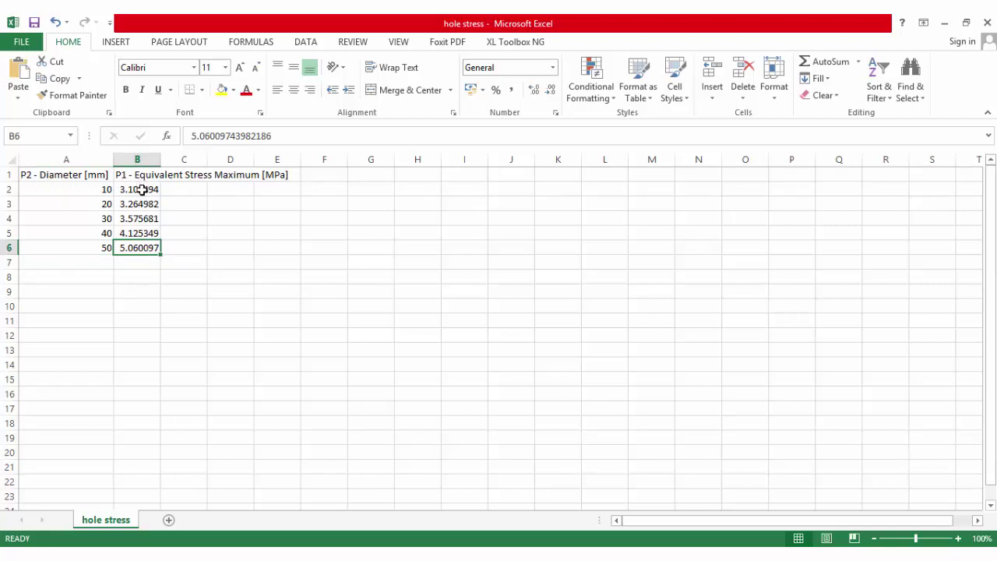
pyautogui.moveTo(140, 189); pyautogui.dragTo(148, 251)
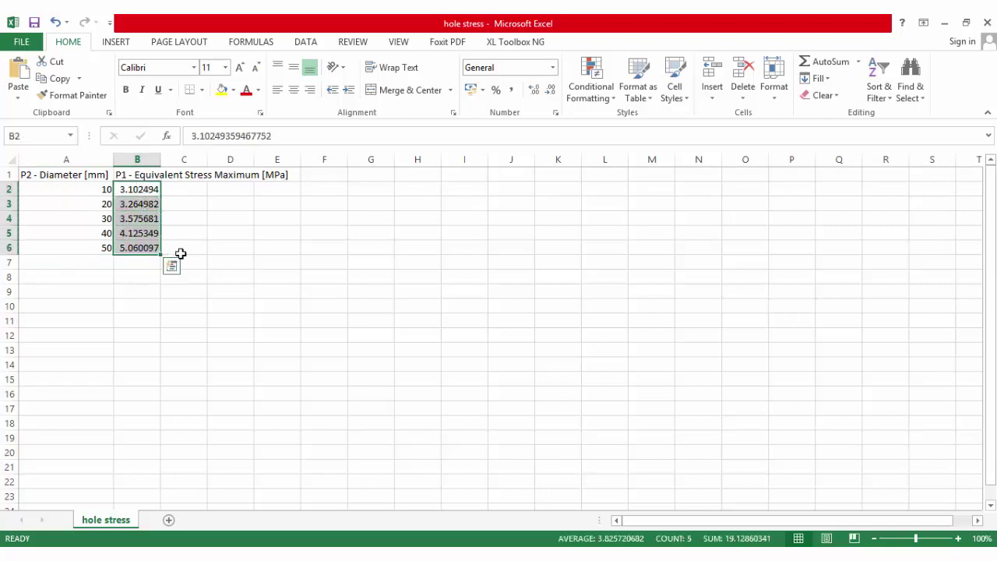
pyautogui.click(193, 254)
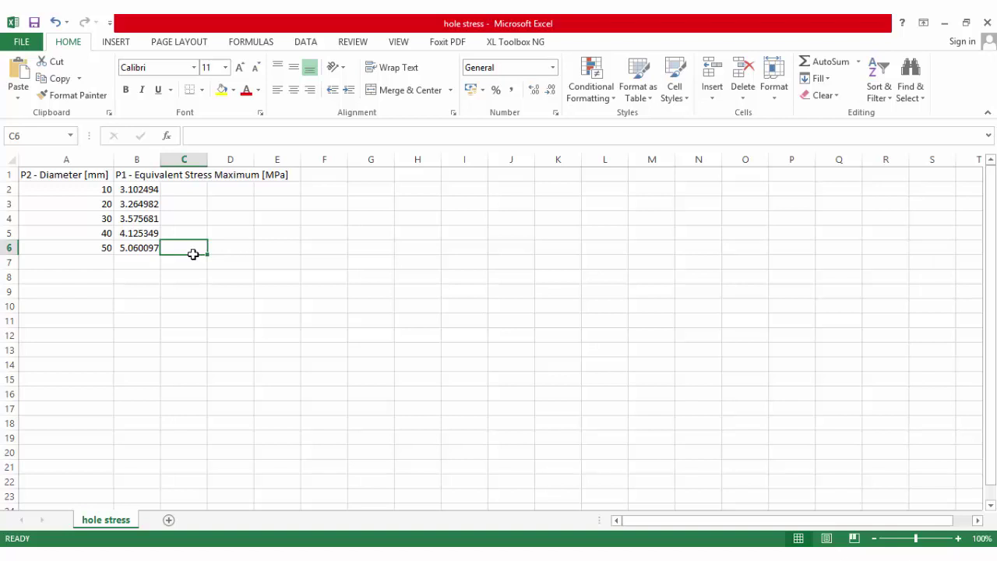